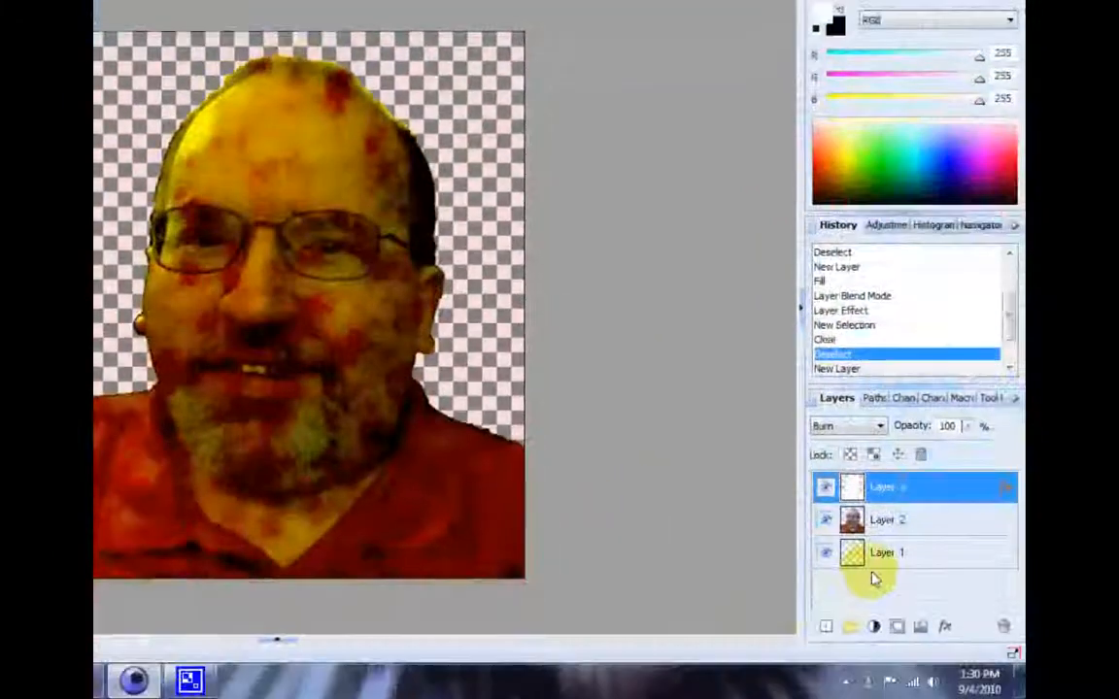
# Add a new layer with default properties and paint a solid white spot over each eye with a size 20 brush
pyautogui.click(826, 627)
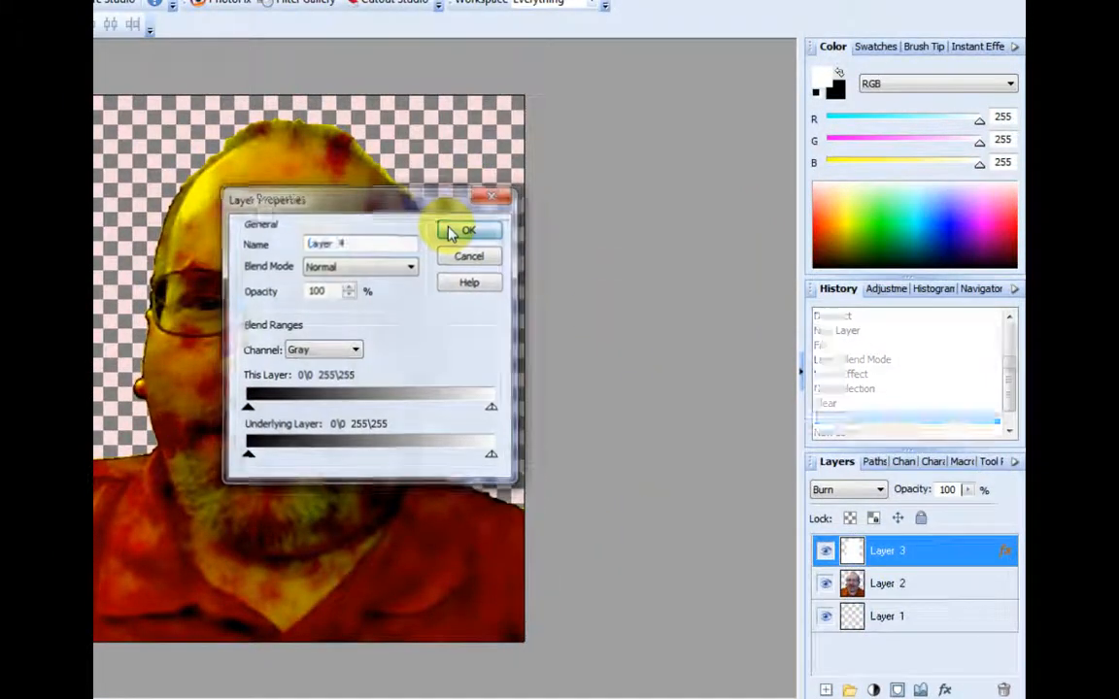
pyautogui.click(449, 233)
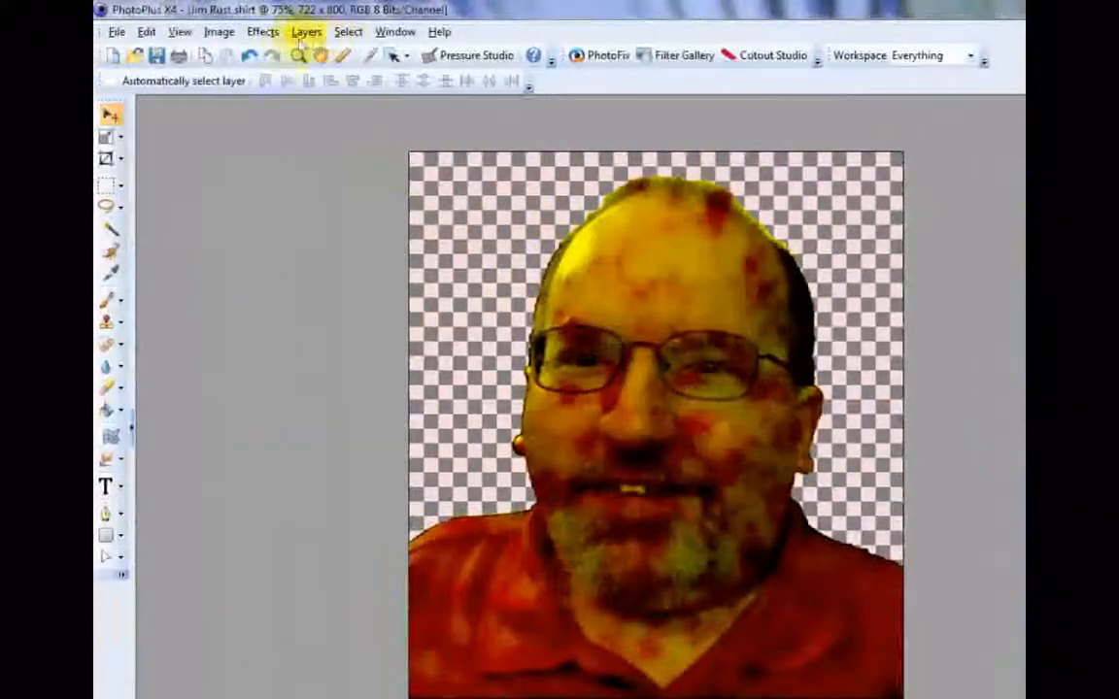
pyautogui.click(238, 55)
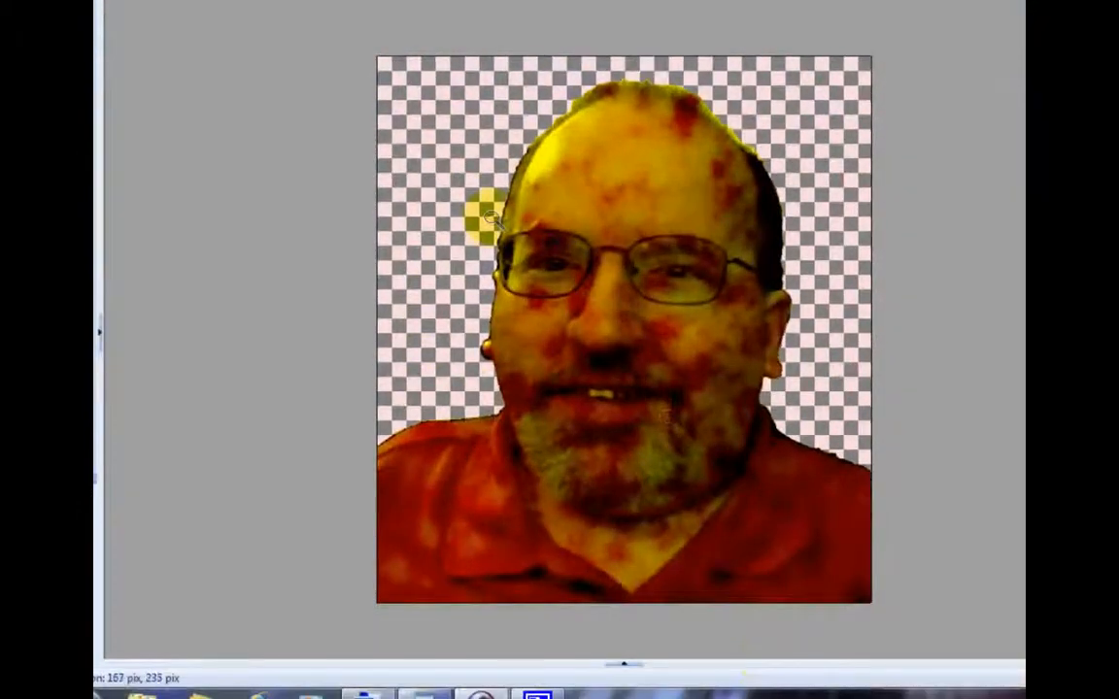
pyautogui.moveTo(483, 240); pyautogui.dragTo(660, 356)
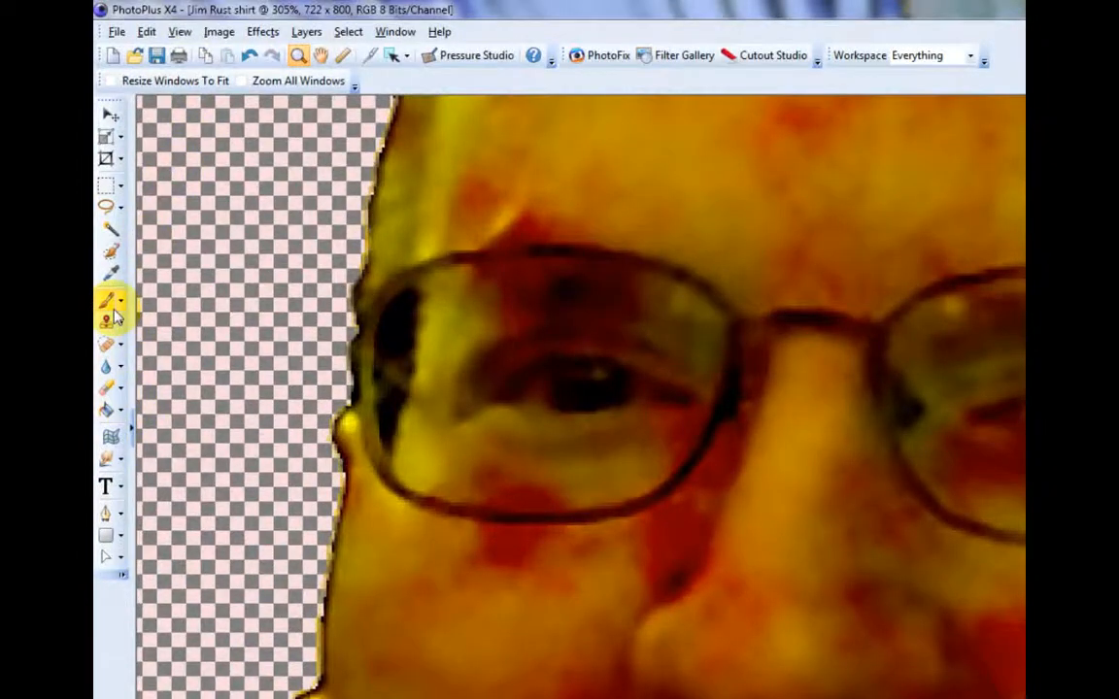
pyautogui.click(110, 309)
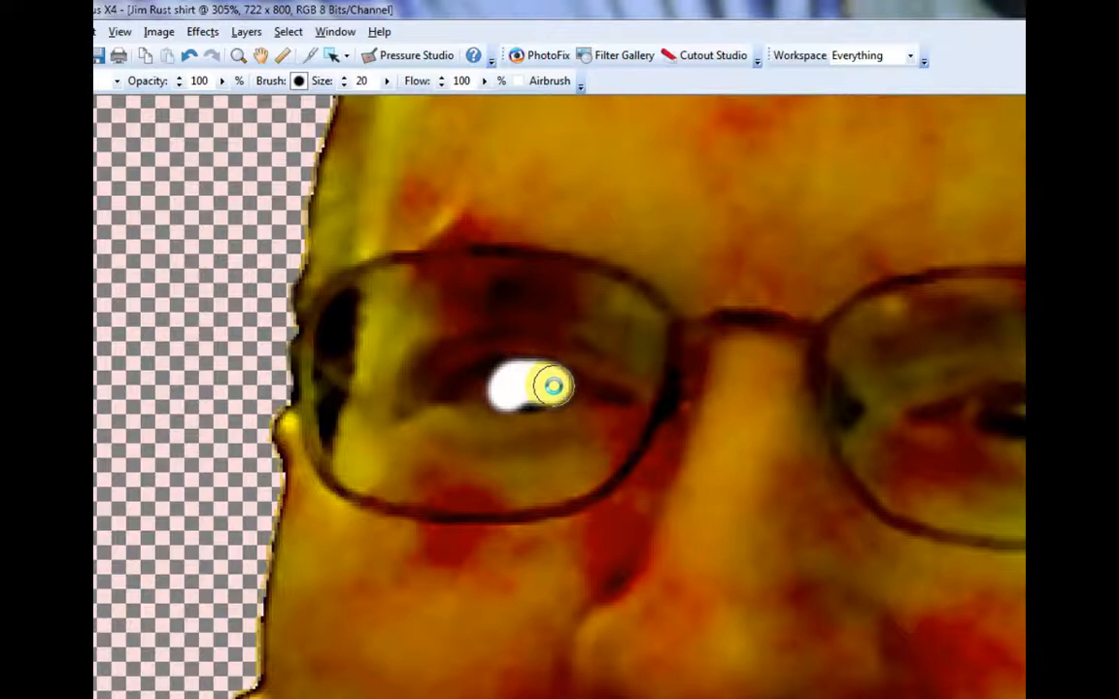
pyautogui.moveTo(552, 387); pyautogui.dragTo(527, 393)
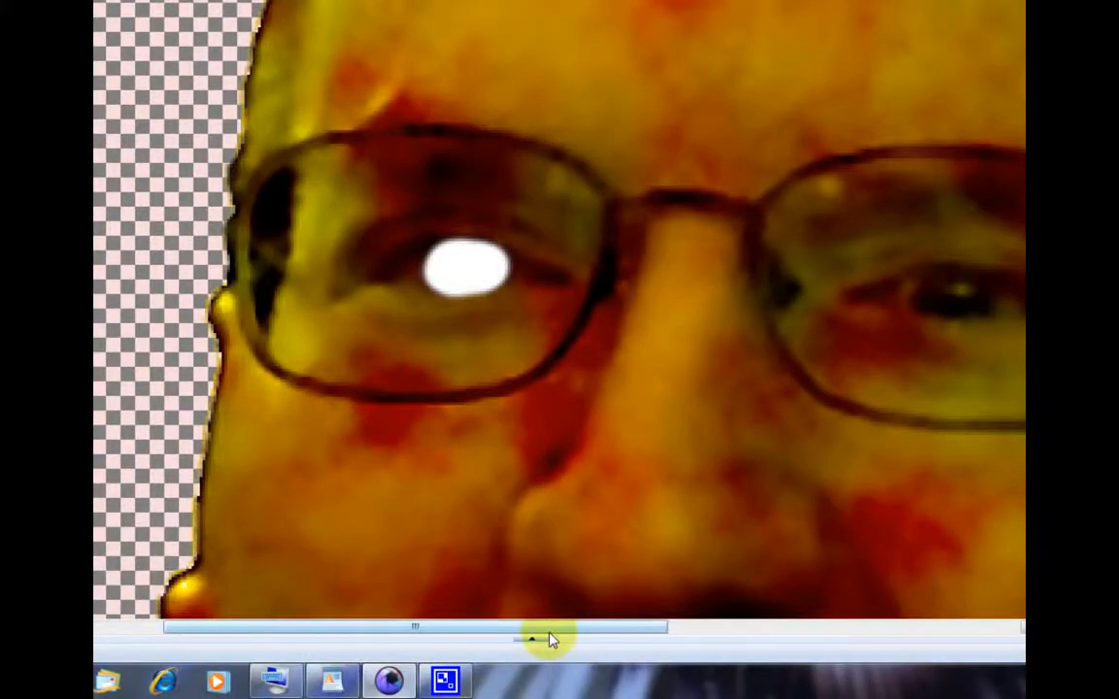
pyautogui.moveTo(550, 639); pyautogui.dragTo(657, 639)
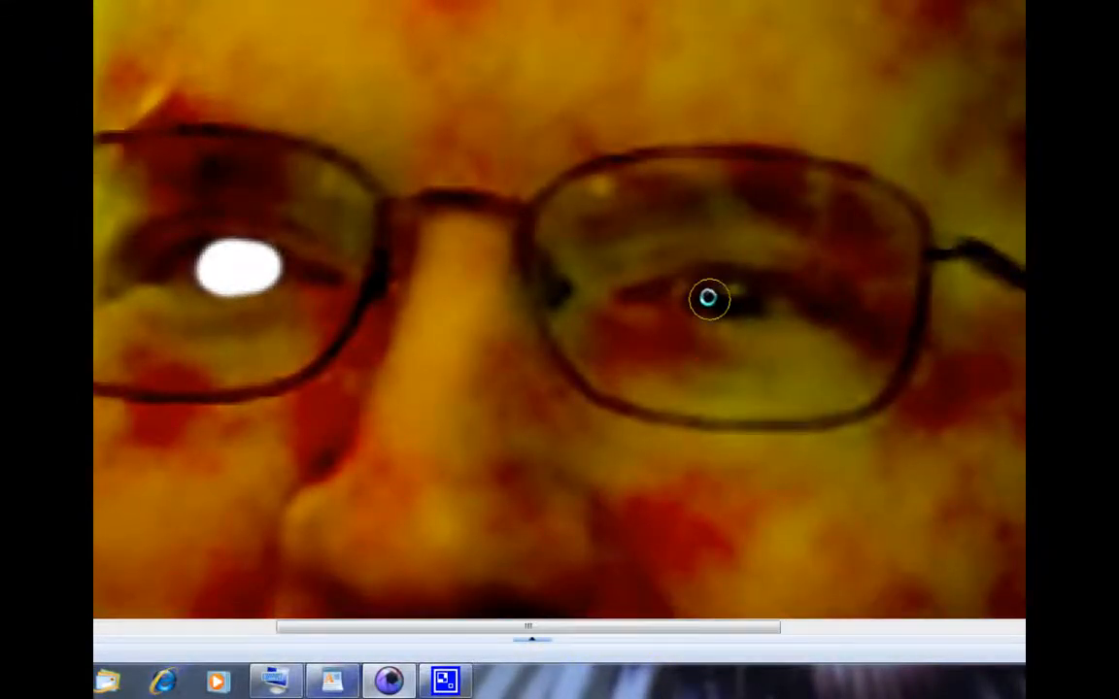
pyautogui.click(706, 296)
pyautogui.moveTo(715, 294)
pyautogui.mouseDown()
pyautogui.moveTo(749, 303)
pyautogui.moveTo(730, 300)
pyautogui.mouseUp()
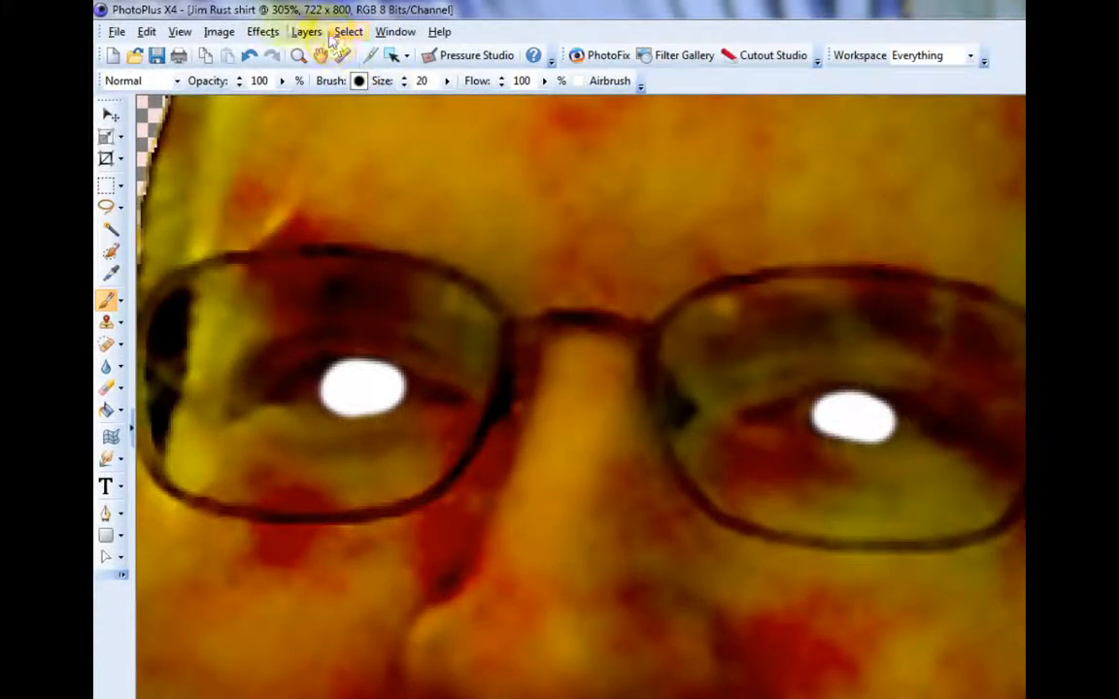
# Apply a Gaussian Blur with a radius of 7.5 to the white eye spots
pyautogui.click(262, 32)
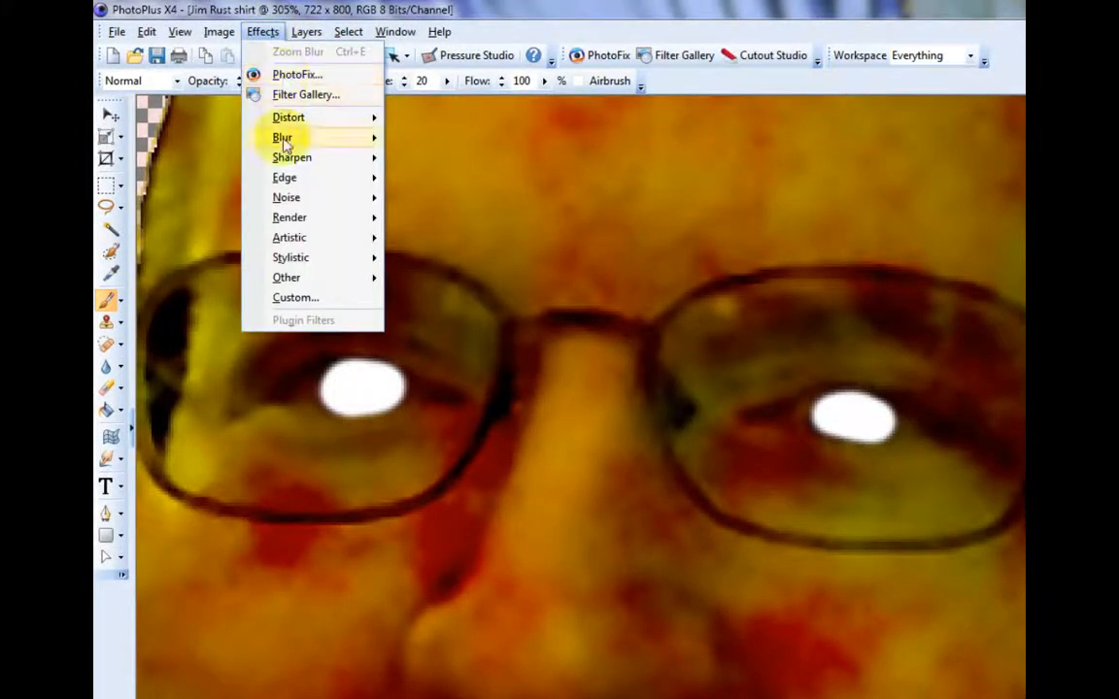
pyautogui.moveTo(283, 142)
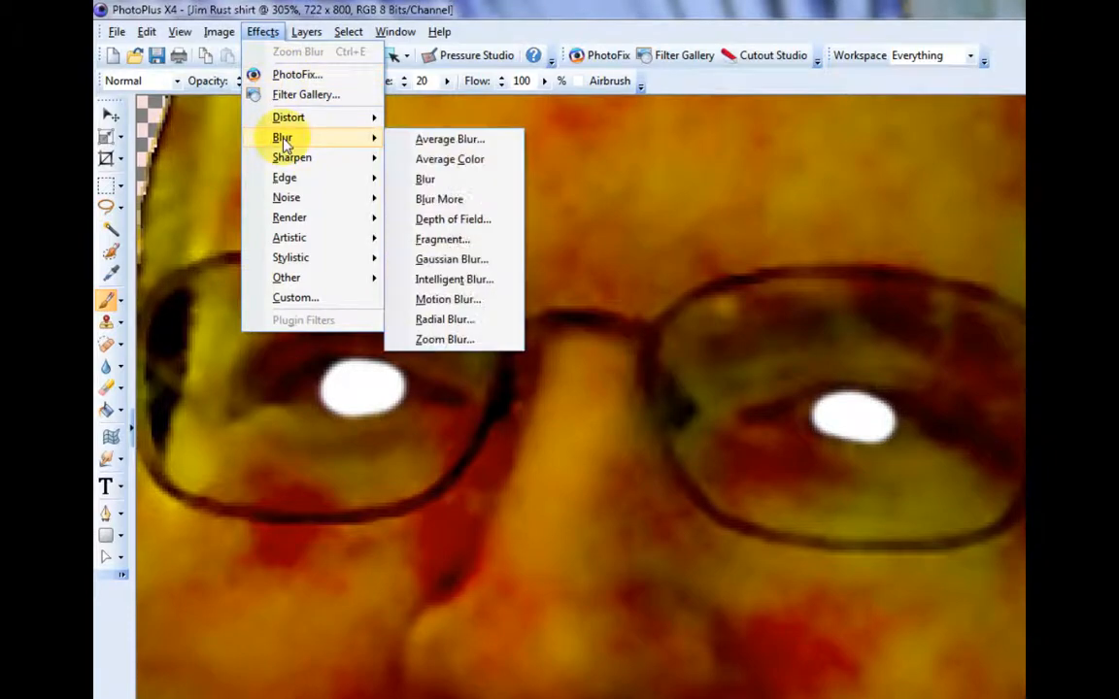
pyautogui.click(459, 268)
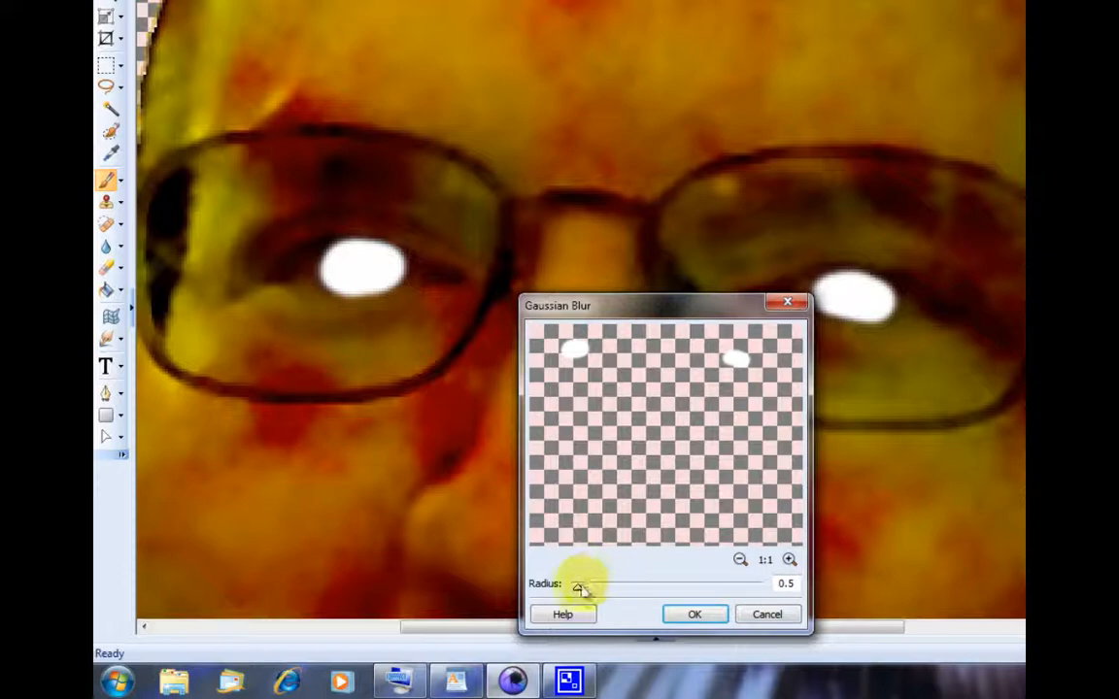
pyautogui.moveTo(581, 591); pyautogui.dragTo(624, 597)
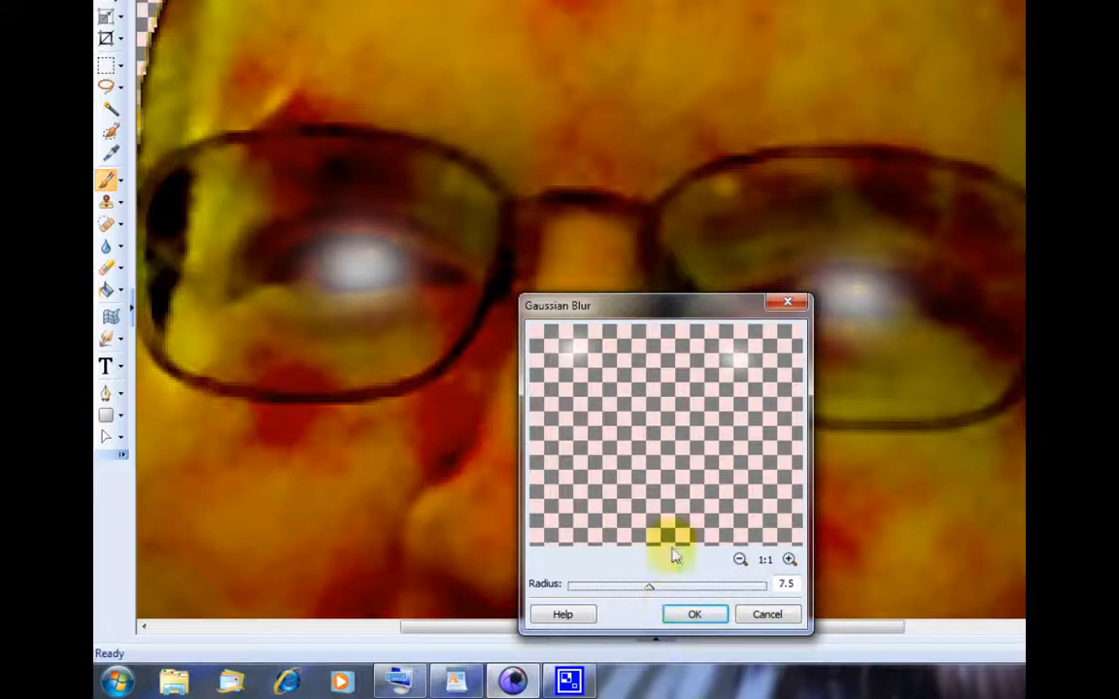
pyautogui.click(693, 614)
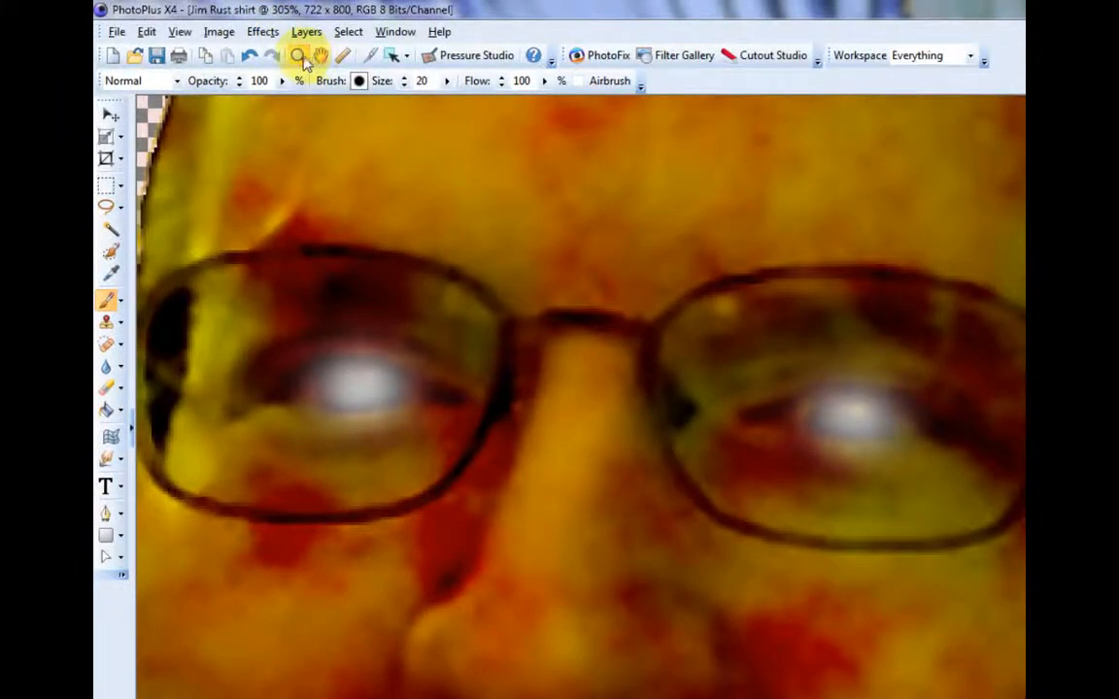
# Add another new layer with default properties above the blurred white eye layer
pyautogui.click(299, 56)
pyautogui.scroll(-3, 778, 453)
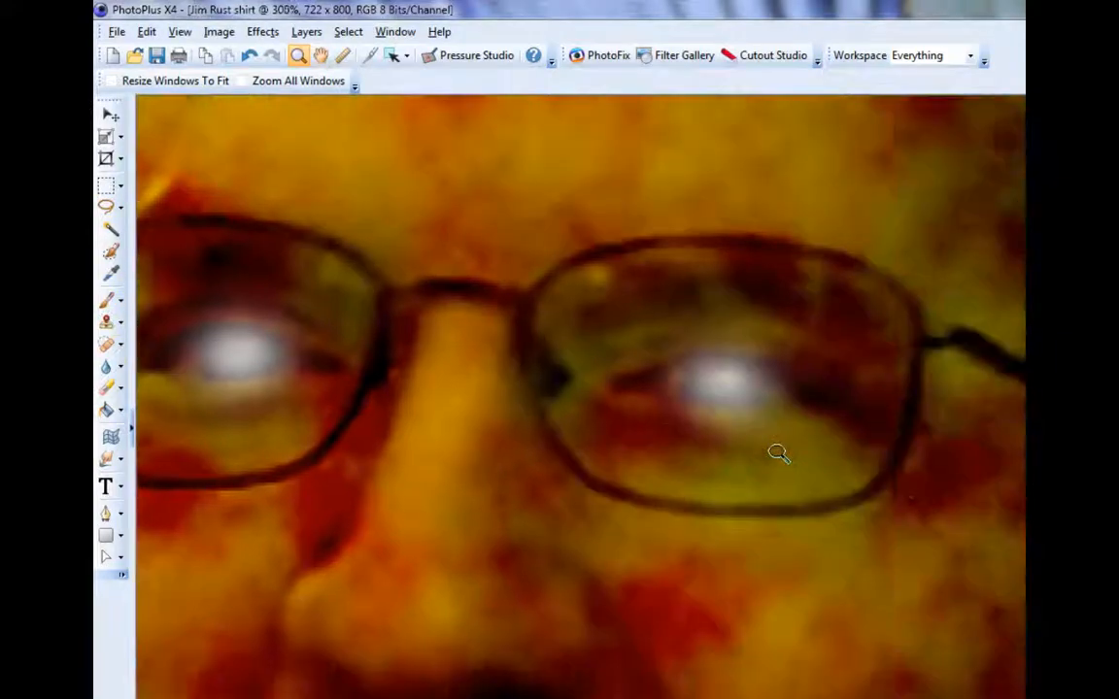
pyautogui.scroll(-2, 656, 396)
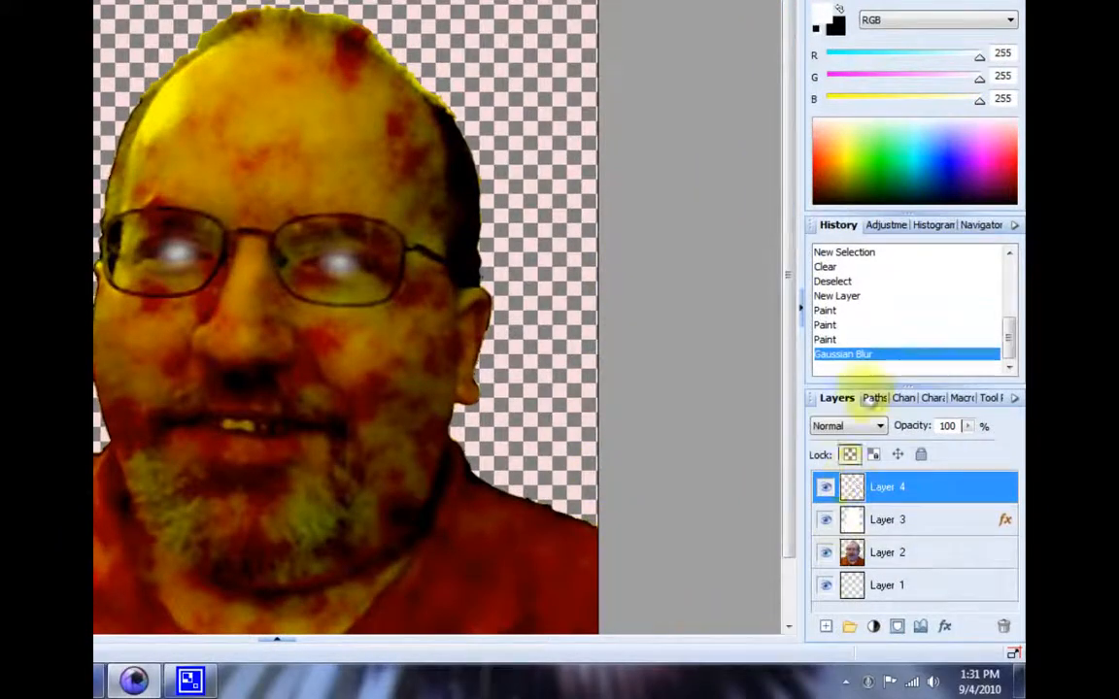
pyautogui.click(832, 631)
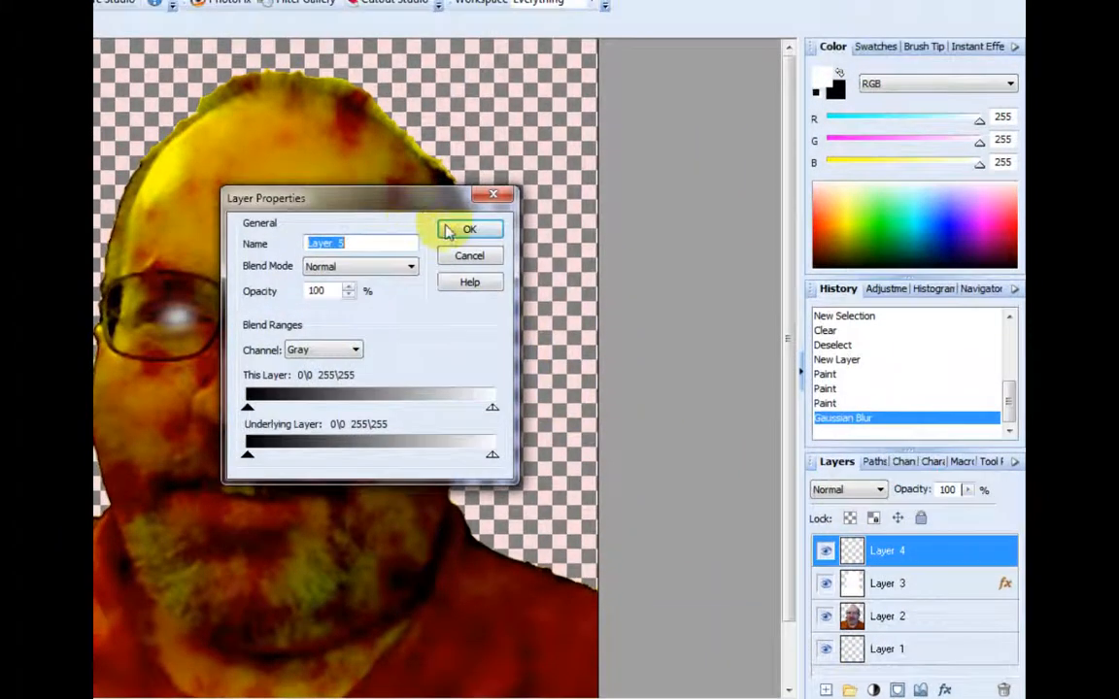
pyautogui.click(456, 230)
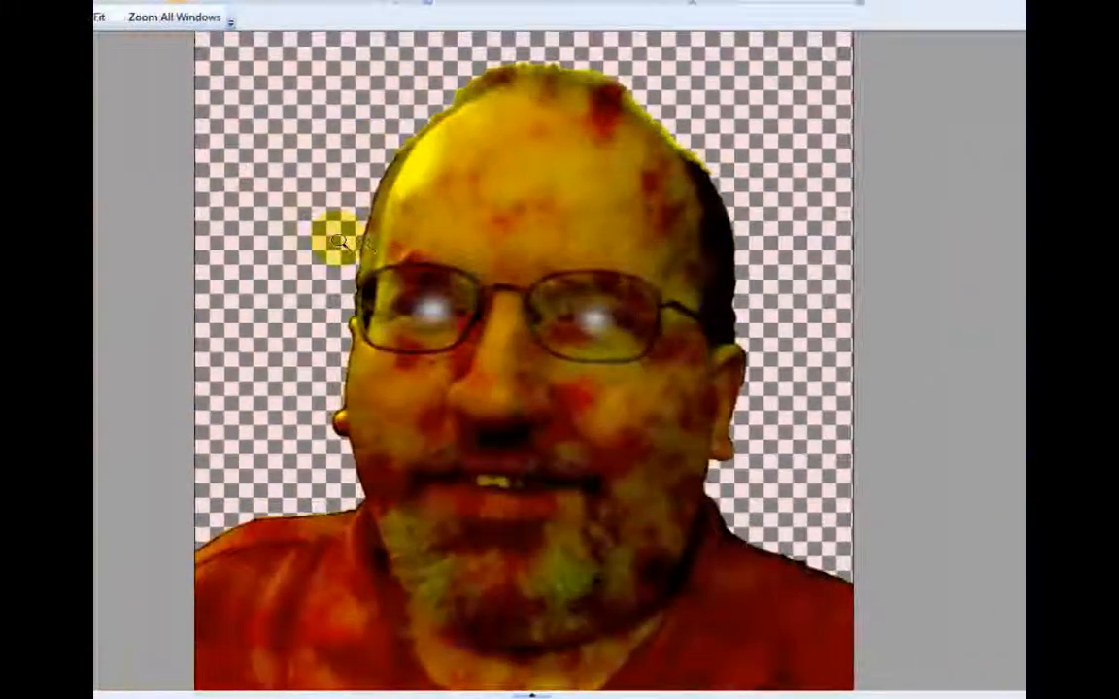
# Make black the foreground colour, set the brush size to 16 and paint a closed outline around the eye on the image's left
pyautogui.click(556, 420)
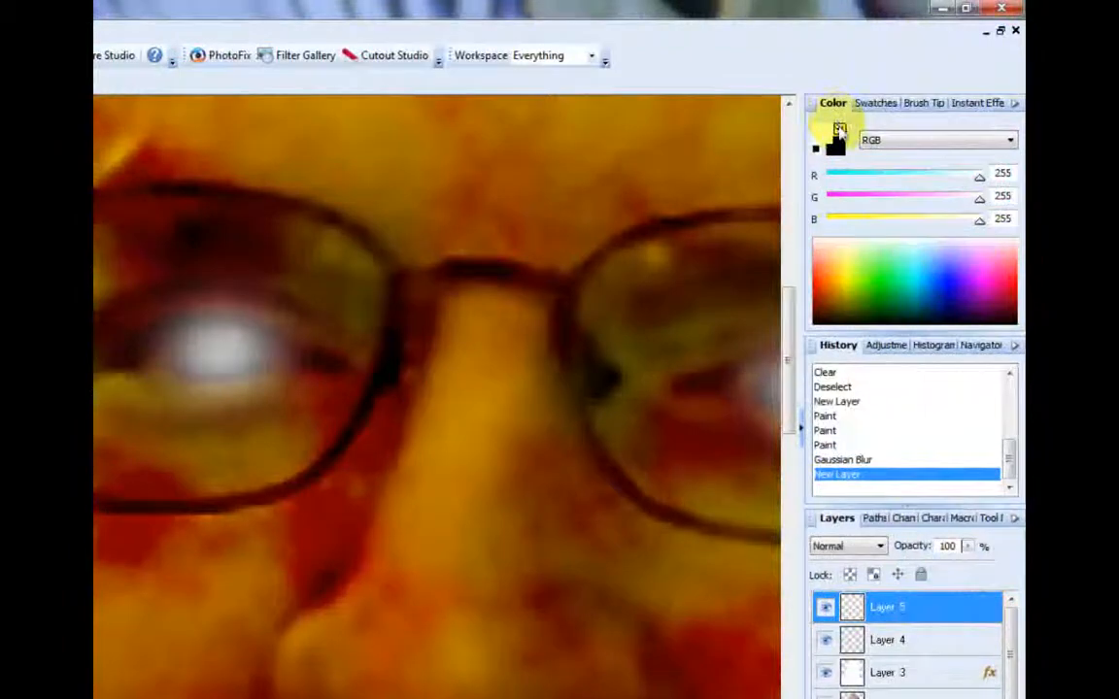
pyautogui.click(839, 131)
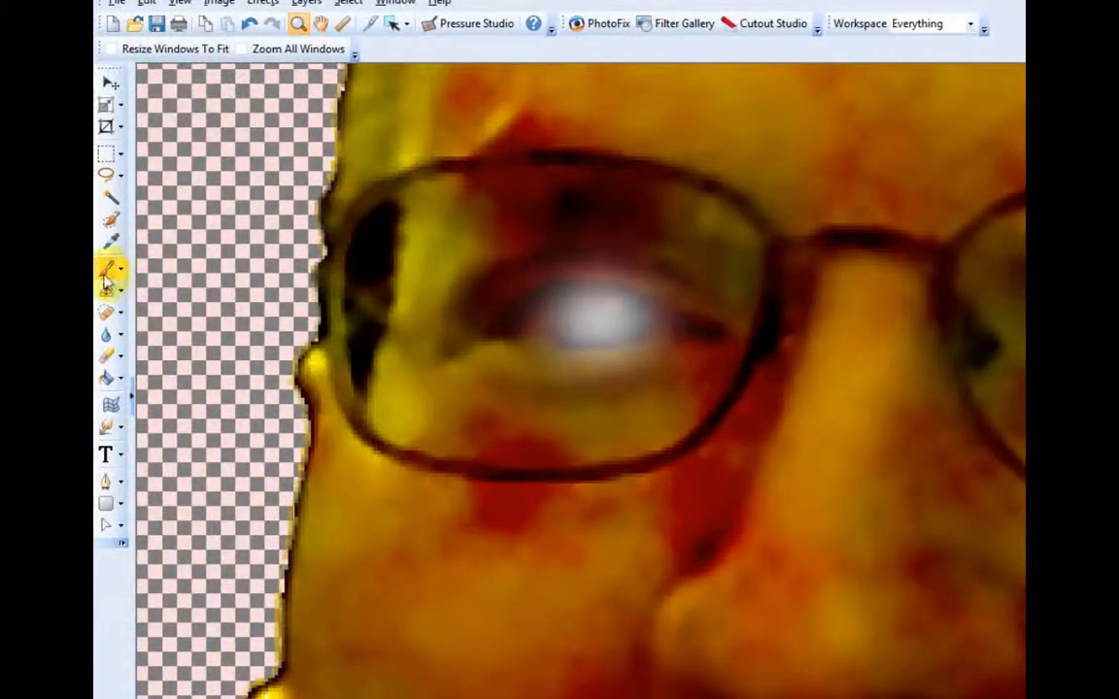
pyautogui.click(107, 270)
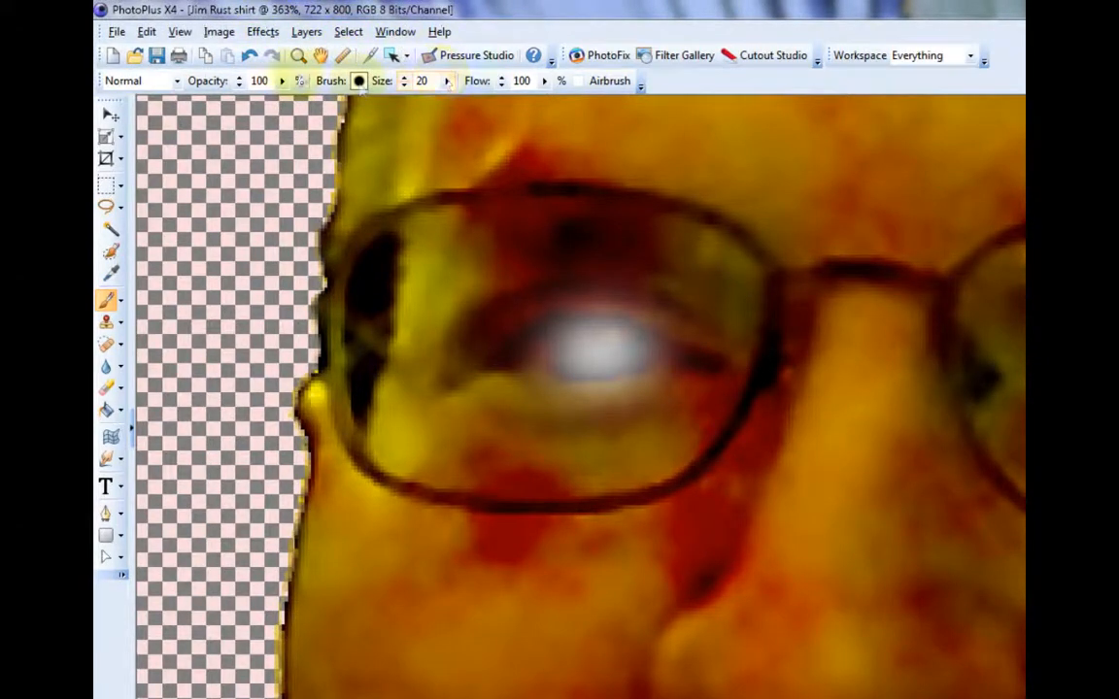
pyautogui.click(424, 83)
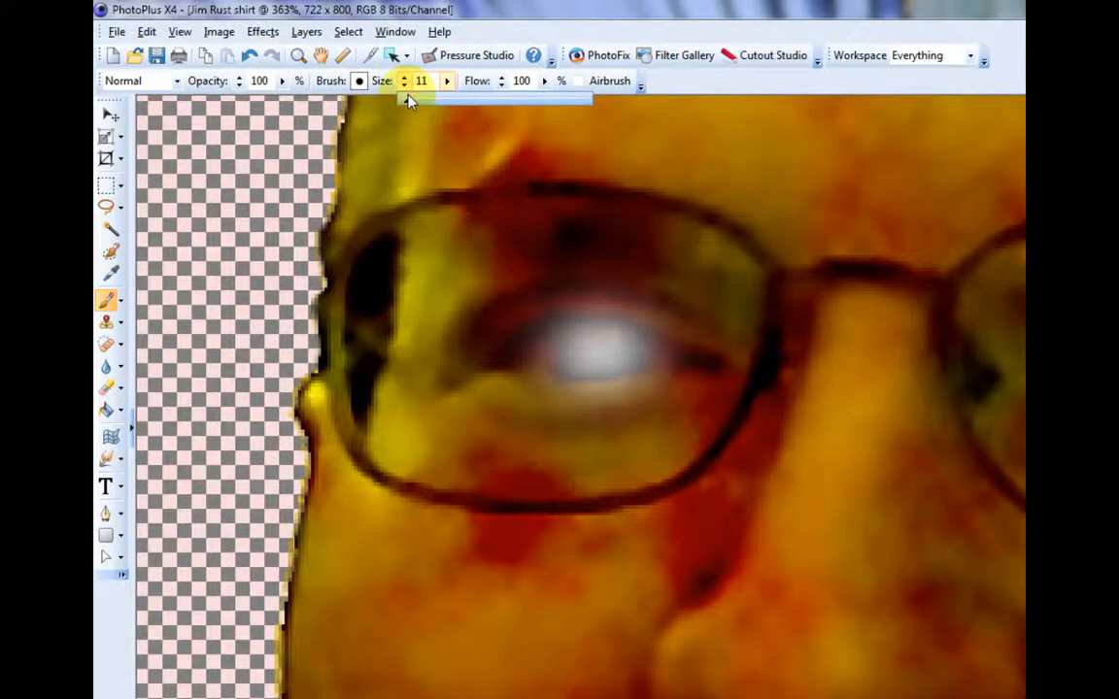
pyautogui.moveTo(409, 102); pyautogui.dragTo(407, 102)
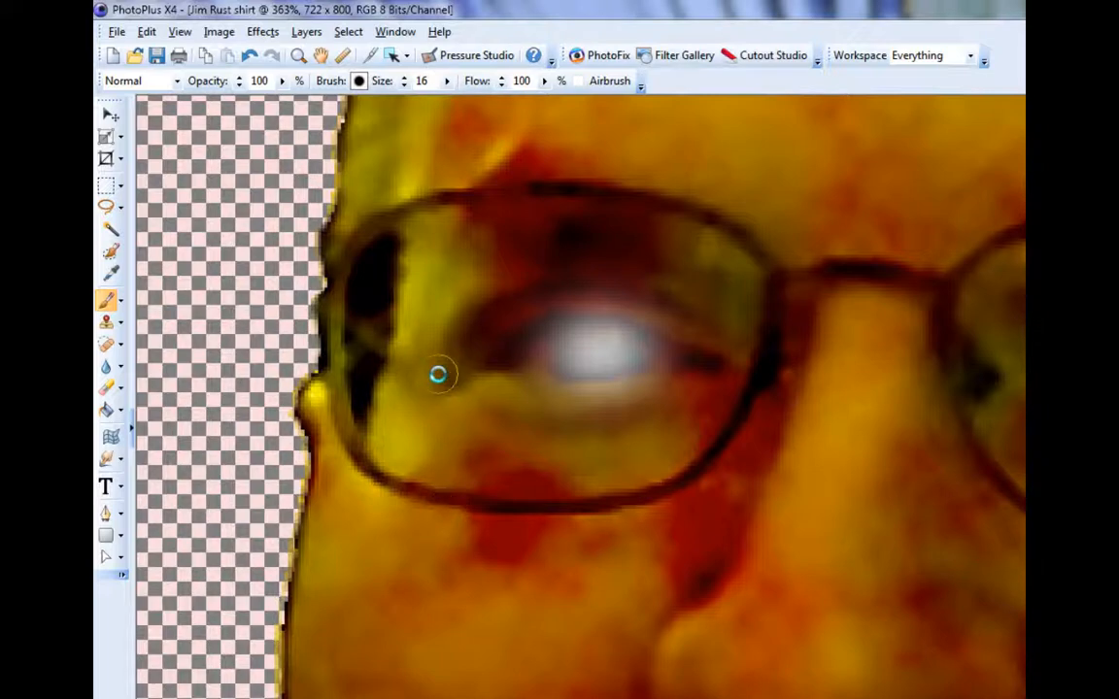
pyautogui.moveTo(439, 375)
pyautogui.mouseDown()
pyautogui.moveTo(484, 305)
pyautogui.moveTo(532, 280)
pyautogui.moveTo(626, 277)
pyautogui.moveTo(733, 327)
pyautogui.moveTo(727, 358)
pyautogui.moveTo(706, 378)
pyautogui.moveTo(625, 414)
pyautogui.moveTo(555, 420)
pyautogui.moveTo(444, 384)
pyautogui.moveTo(465, 418)
pyautogui.moveTo(503, 424)
pyautogui.mouseUp()
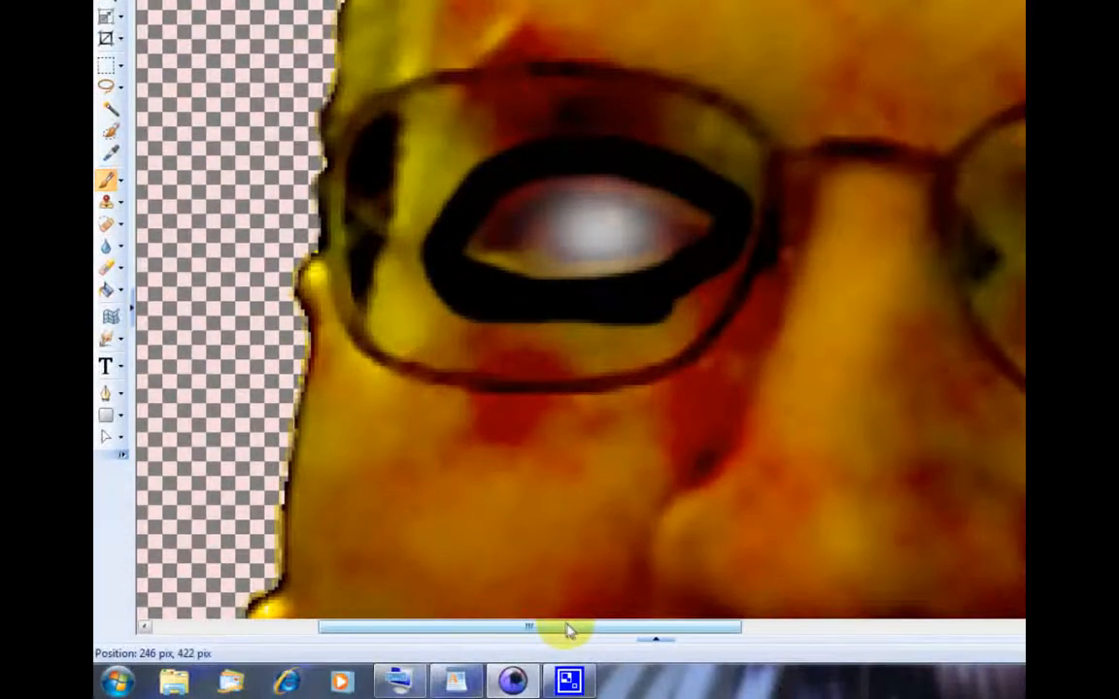
# Paint a matching closed black outline around the other eye inside its glasses lens
pyautogui.moveTo(569, 631); pyautogui.dragTo(674, 639)
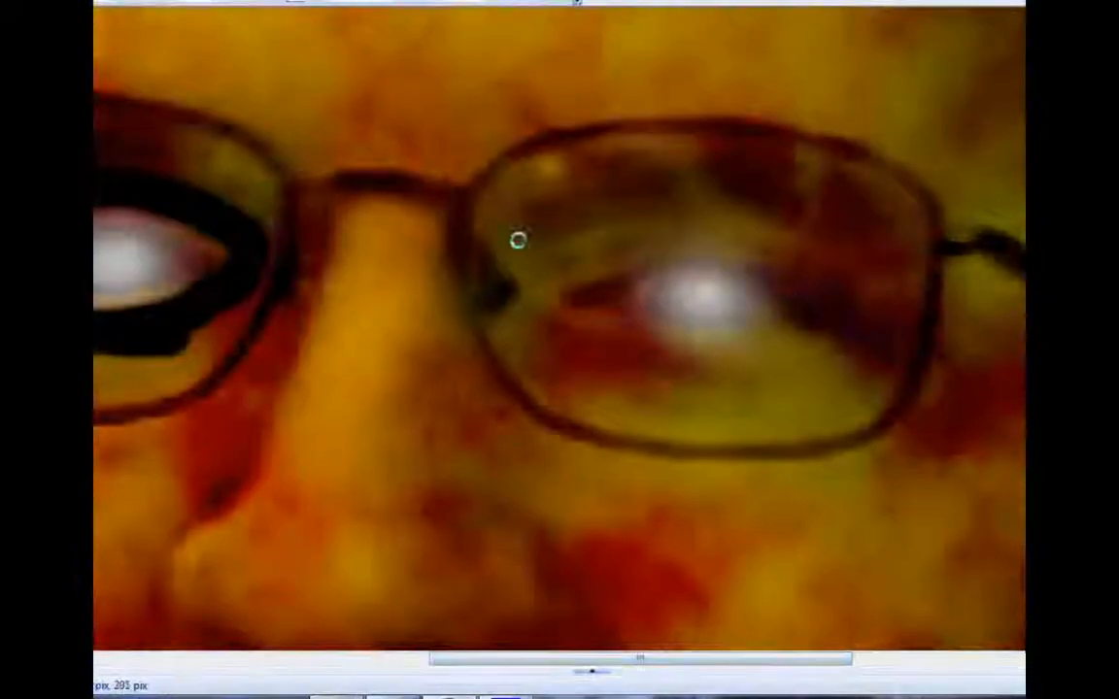
pyautogui.moveTo(547, 275)
pyautogui.mouseDown()
pyautogui.moveTo(633, 235)
pyautogui.moveTo(748, 227)
pyautogui.moveTo(815, 253)
pyautogui.moveTo(863, 294)
pyautogui.mouseUp()
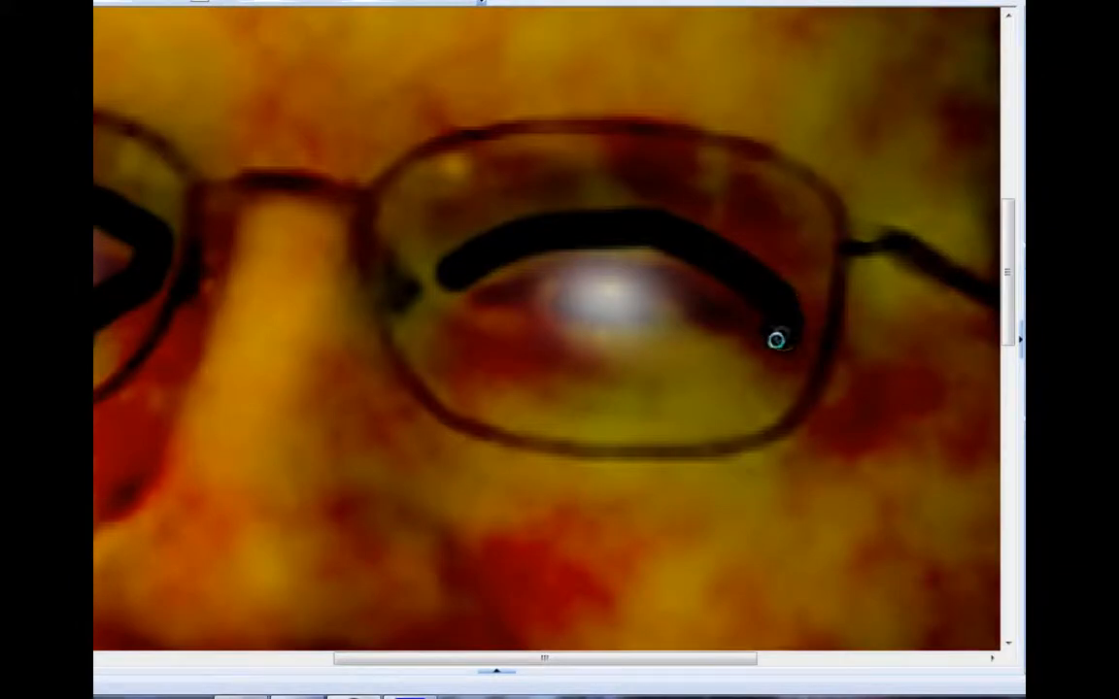
pyautogui.moveTo(776, 339)
pyautogui.mouseDown()
pyautogui.moveTo(734, 360)
pyautogui.moveTo(622, 372)
pyautogui.moveTo(546, 366)
pyautogui.moveTo(499, 347)
pyautogui.mouseUp()
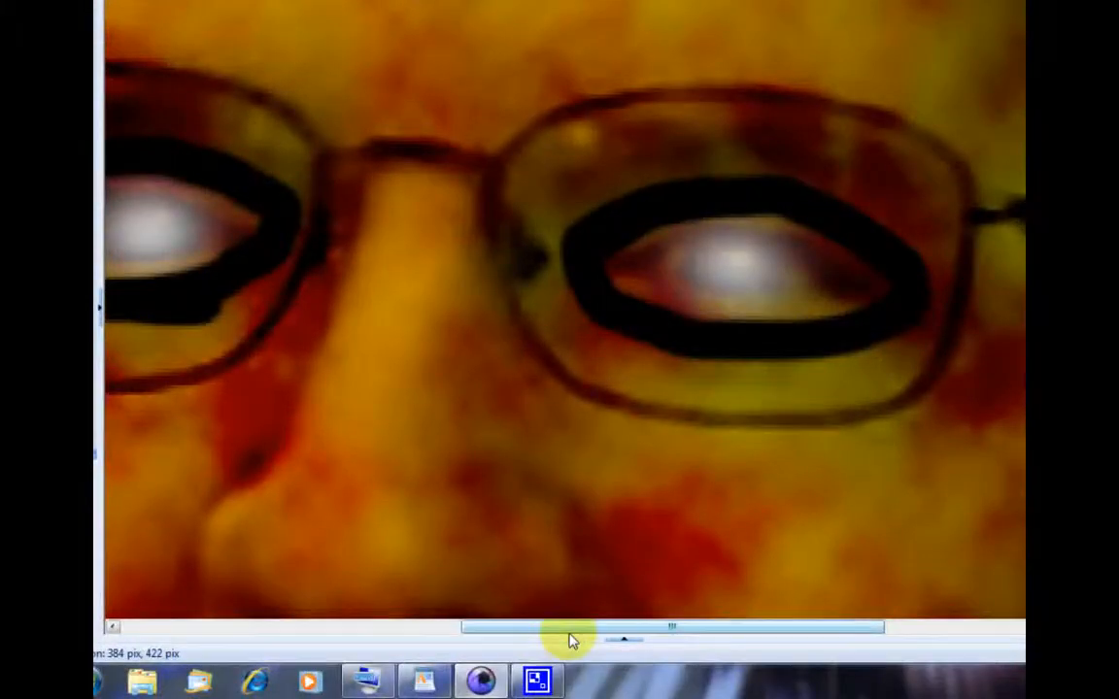
# Apply a Gaussian Blur with a radius of 9.5 to the black eye outlines
pyautogui.moveTo(568, 633); pyautogui.dragTo(500, 643)
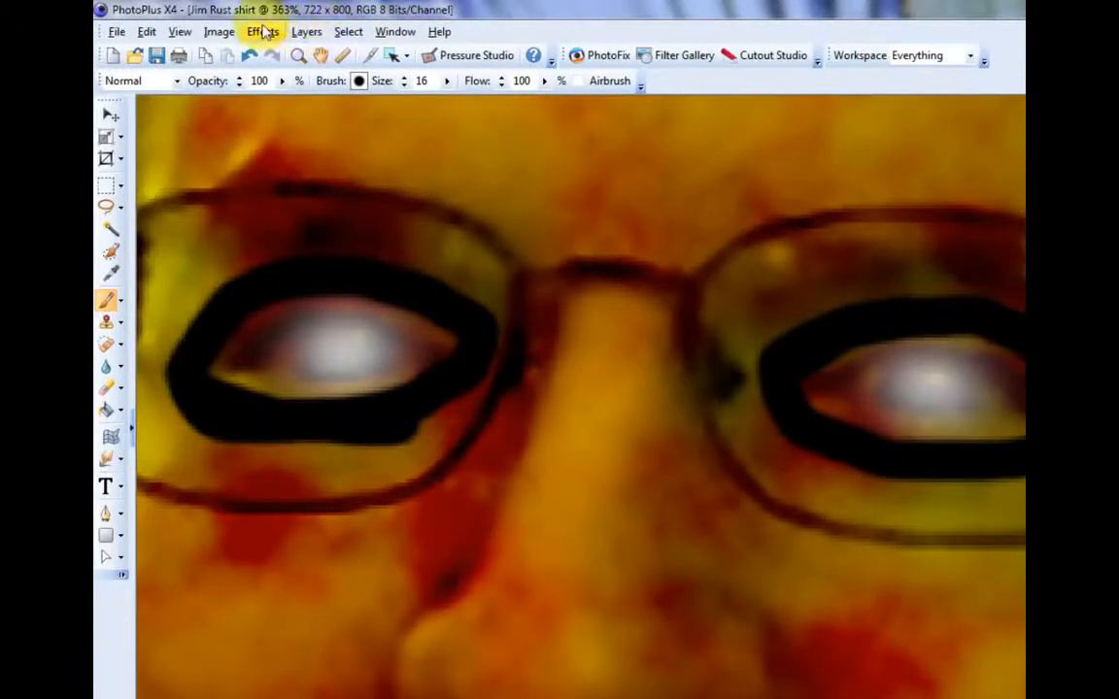
pyautogui.click(230, 31)
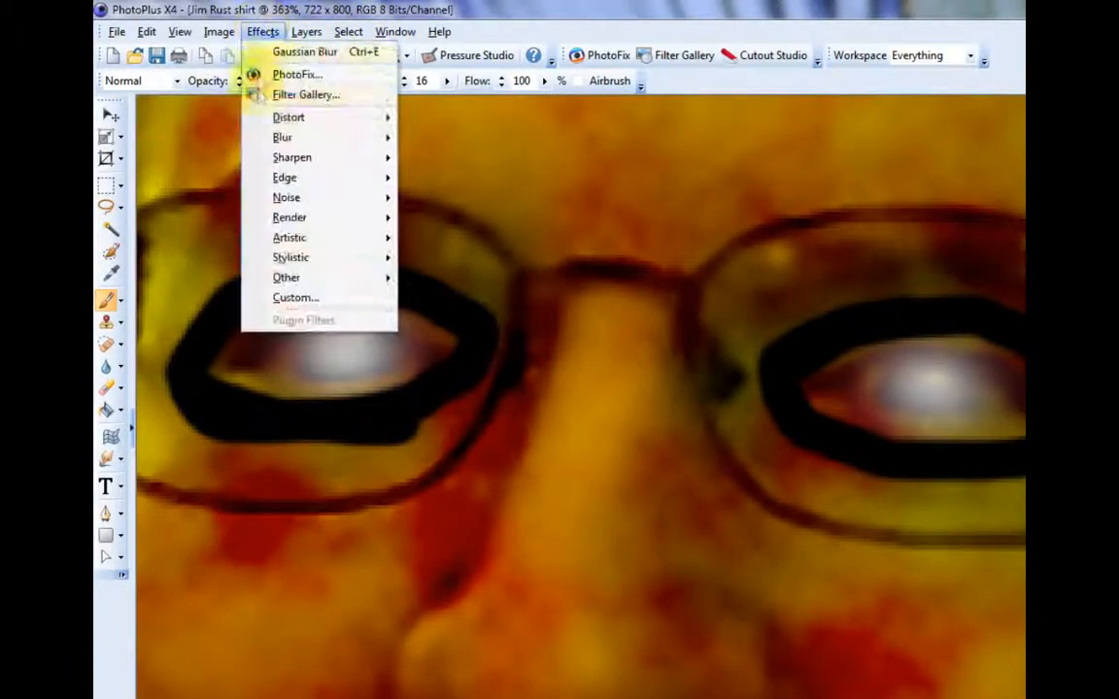
pyautogui.moveTo(296, 144)
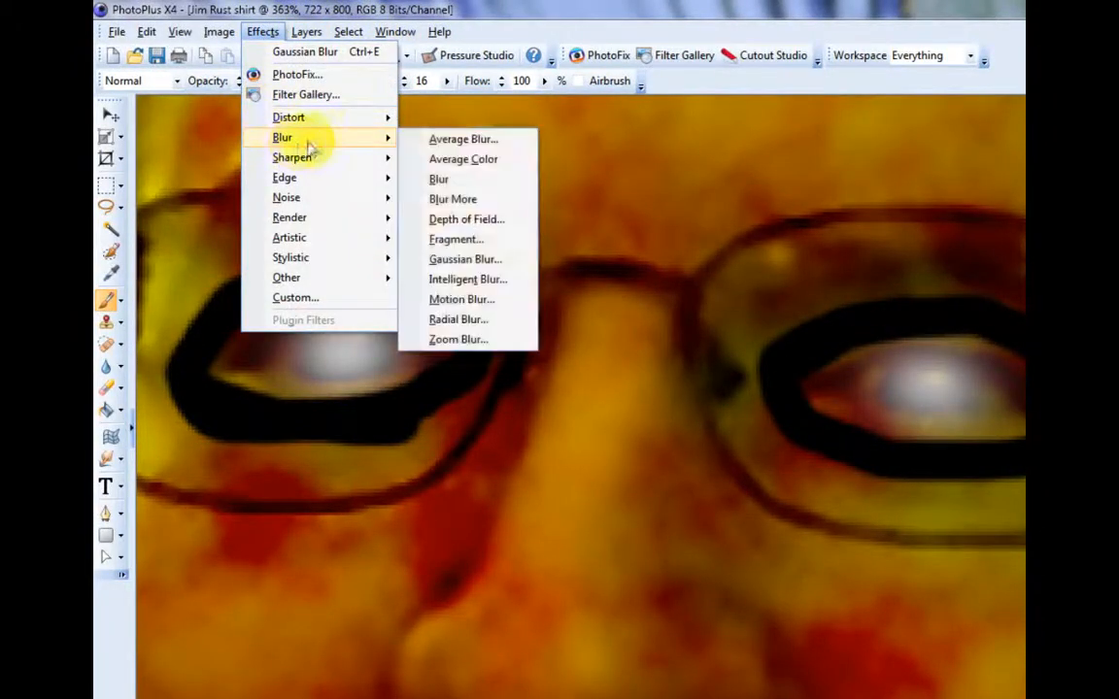
pyautogui.click(465, 259)
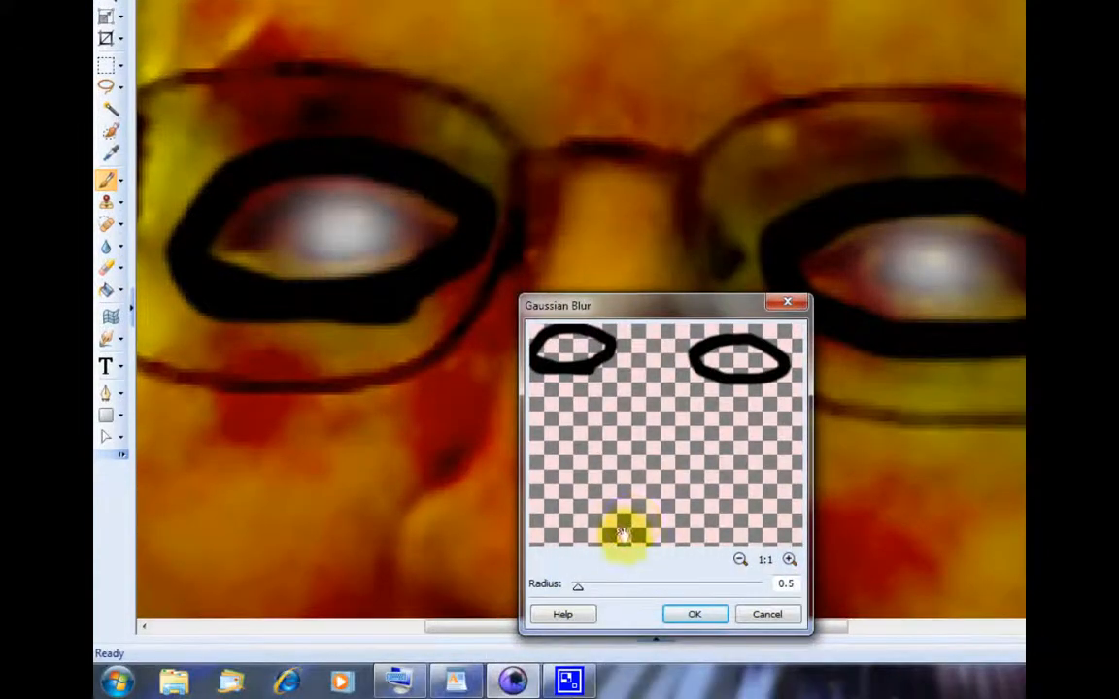
pyautogui.moveTo(575, 586); pyautogui.dragTo(659, 591)
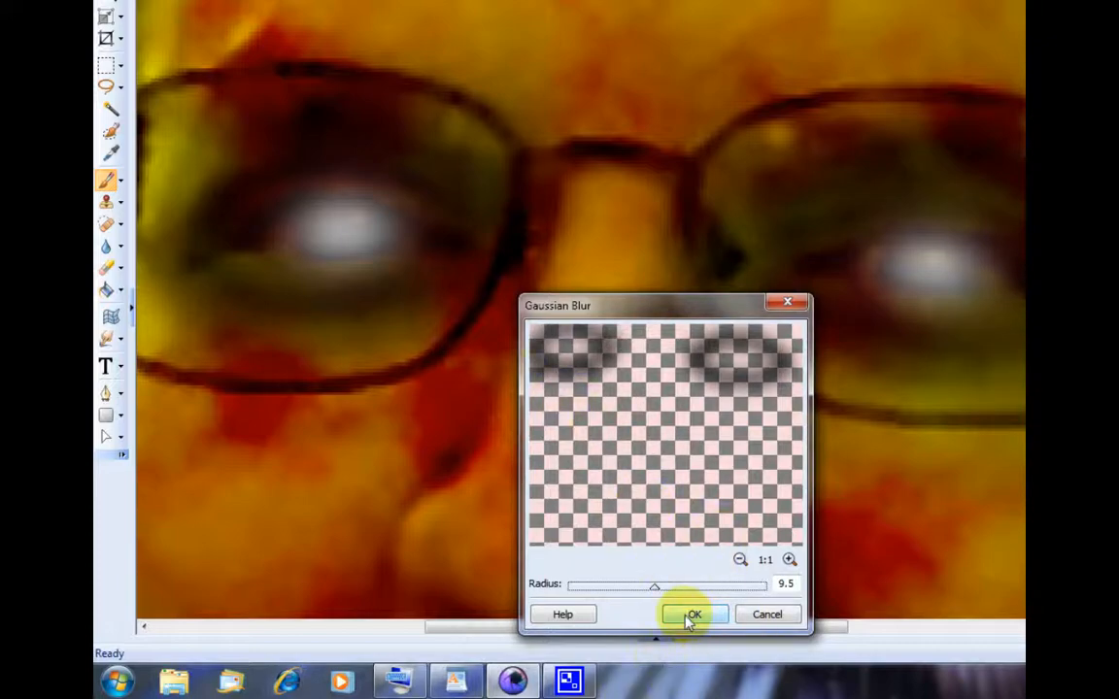
pyautogui.click(692, 616)
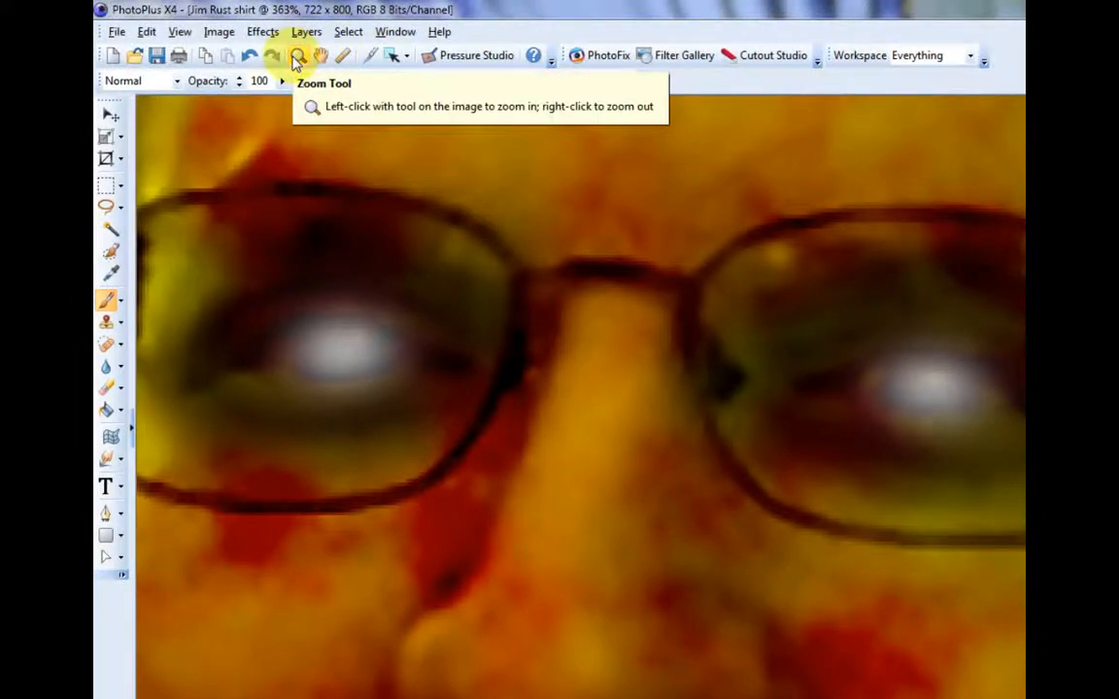
# Examine the blurred eye effects in the context of the whole portrait
pyautogui.click(298, 30)
pyautogui.keyDown('alt'); pyautogui.click(525, 307); pyautogui.keyUp('alt')
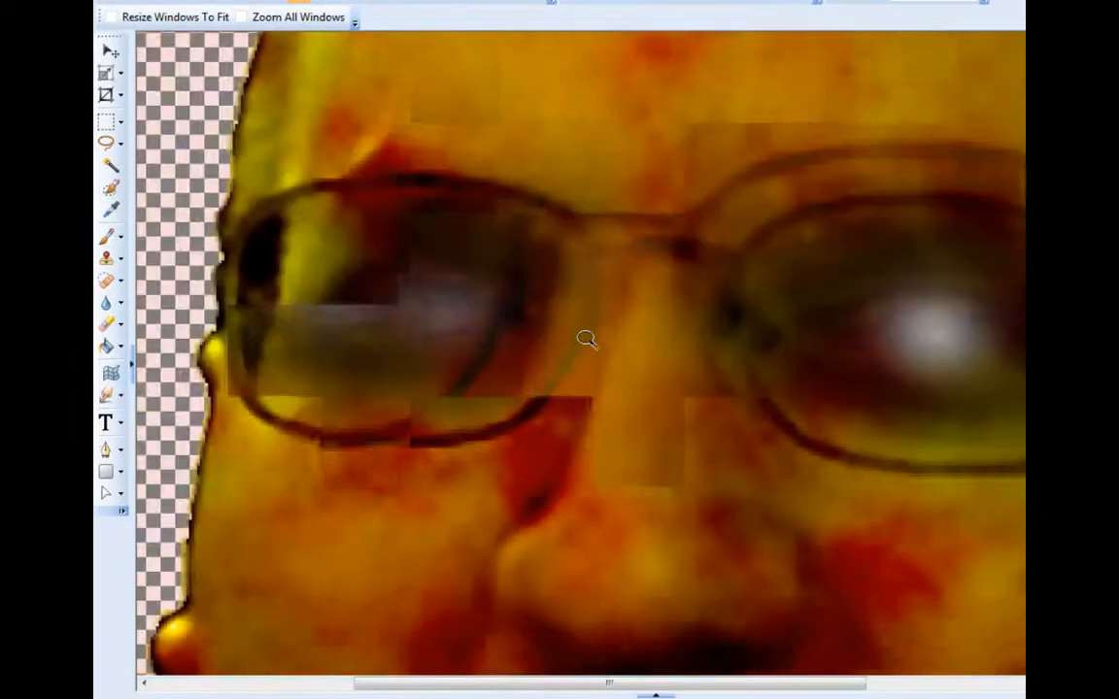
pyautogui.keyDown('alt'); pyautogui.click(587, 339); pyautogui.keyUp('alt')
pyautogui.keyDown('alt'); pyautogui.click(587, 339); pyautogui.keyUp('alt')
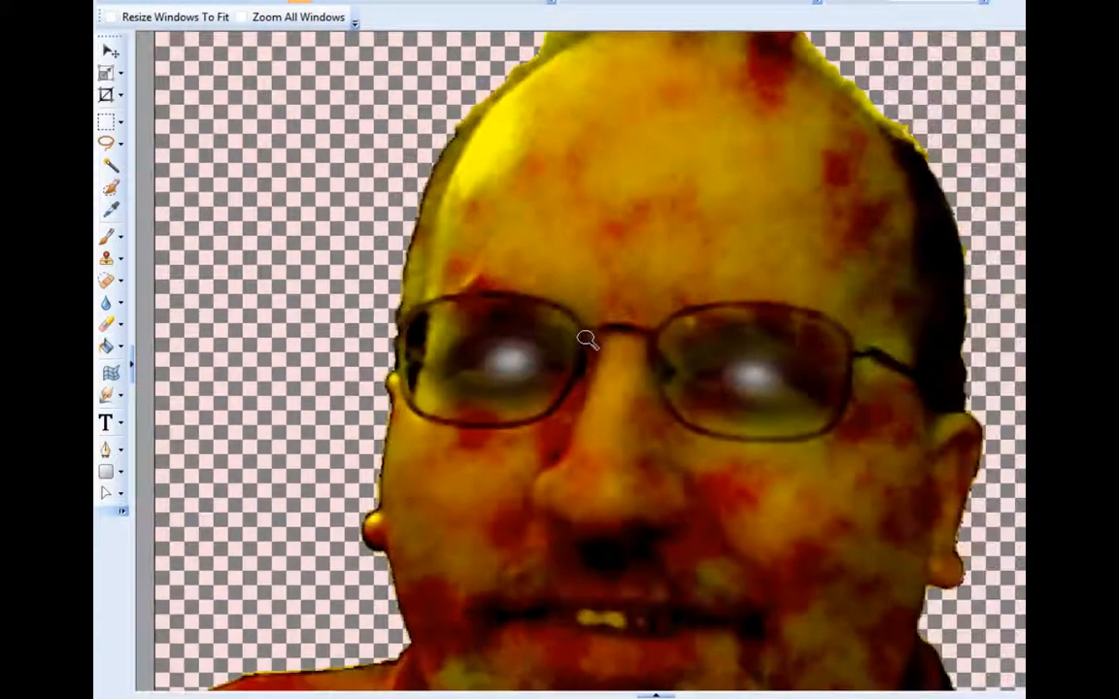
pyautogui.keyDown('alt'); pyautogui.click(701, 335); pyautogui.keyUp('alt')
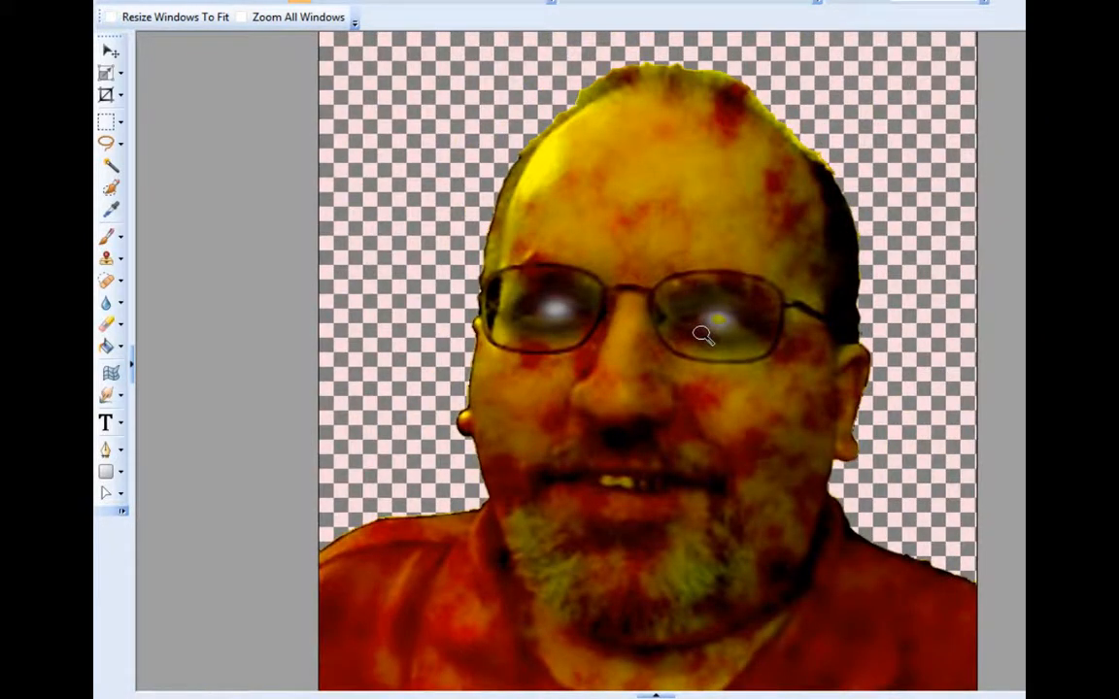
# Try the Dodge and Burn blend modes on Layer 4, the white eye glow, and settle on Lighten
pyautogui.keyDown('alt'); pyautogui.click(702, 335); pyautogui.keyUp('alt')
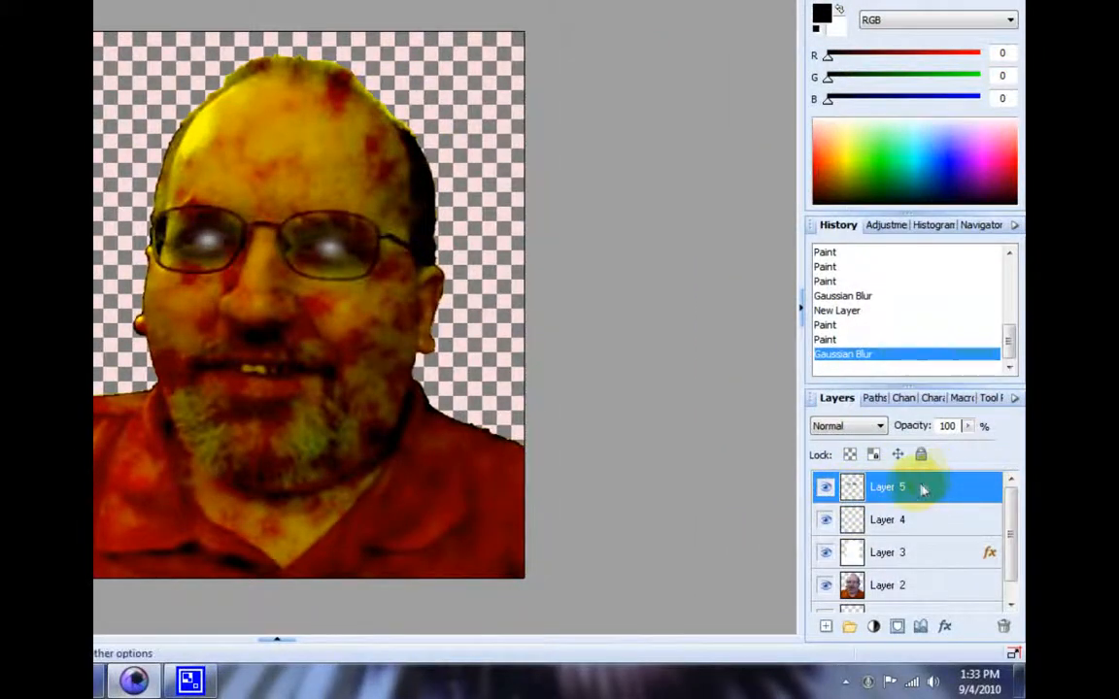
pyautogui.click(898, 522)
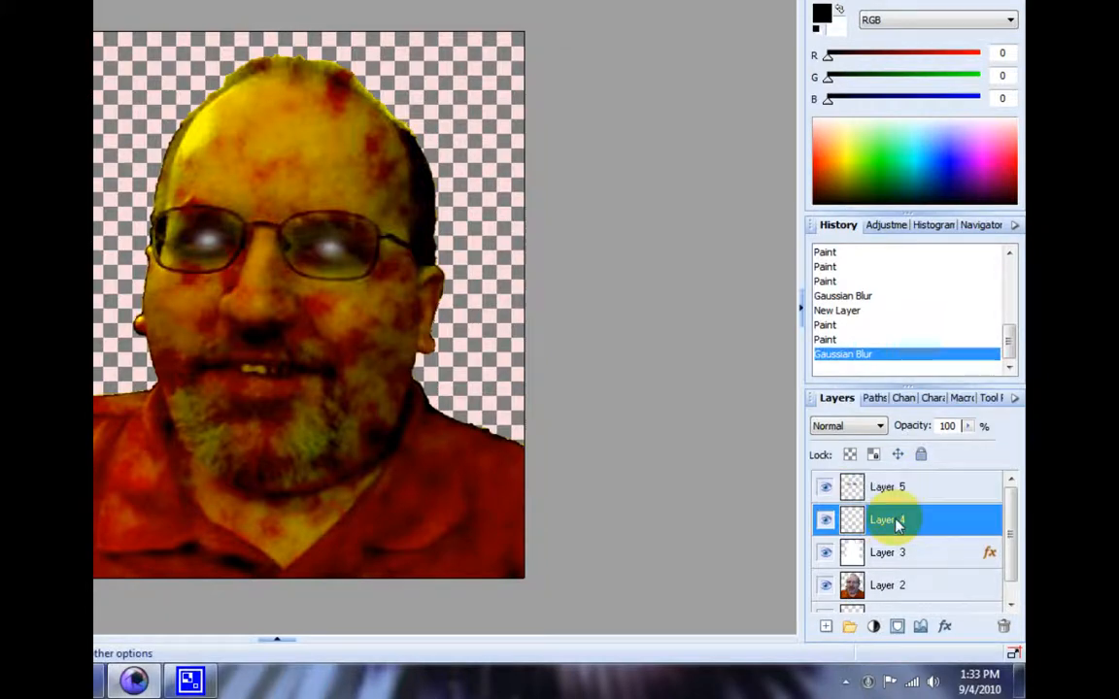
pyautogui.click(878, 429)
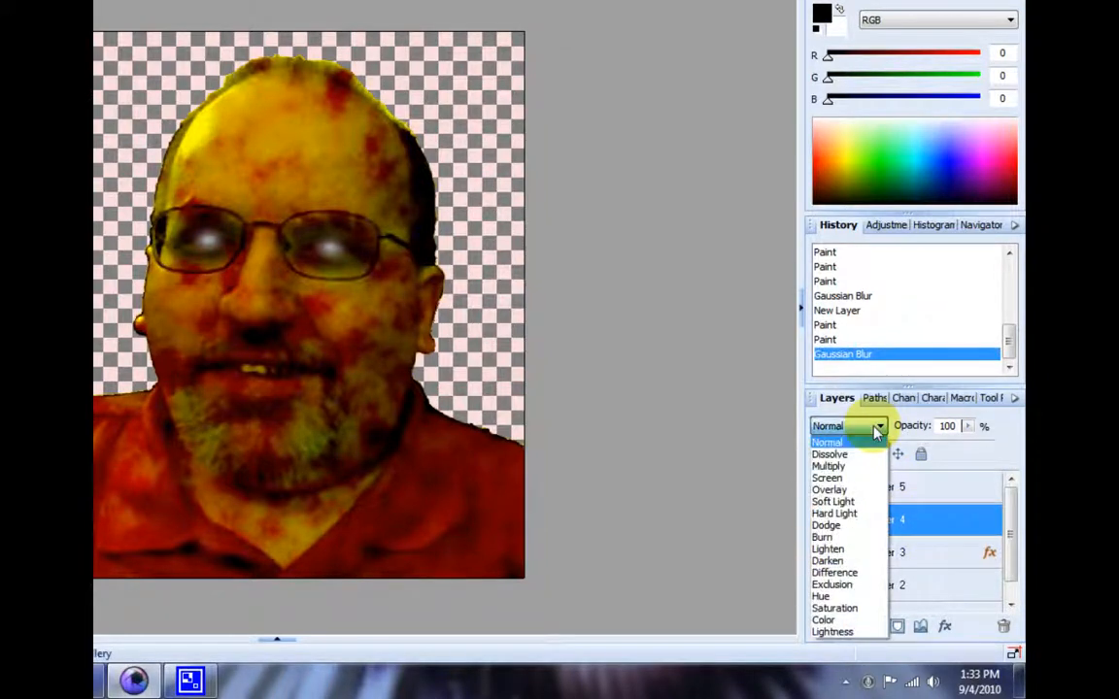
pyautogui.click(825, 526)
pyautogui.click(861, 427)
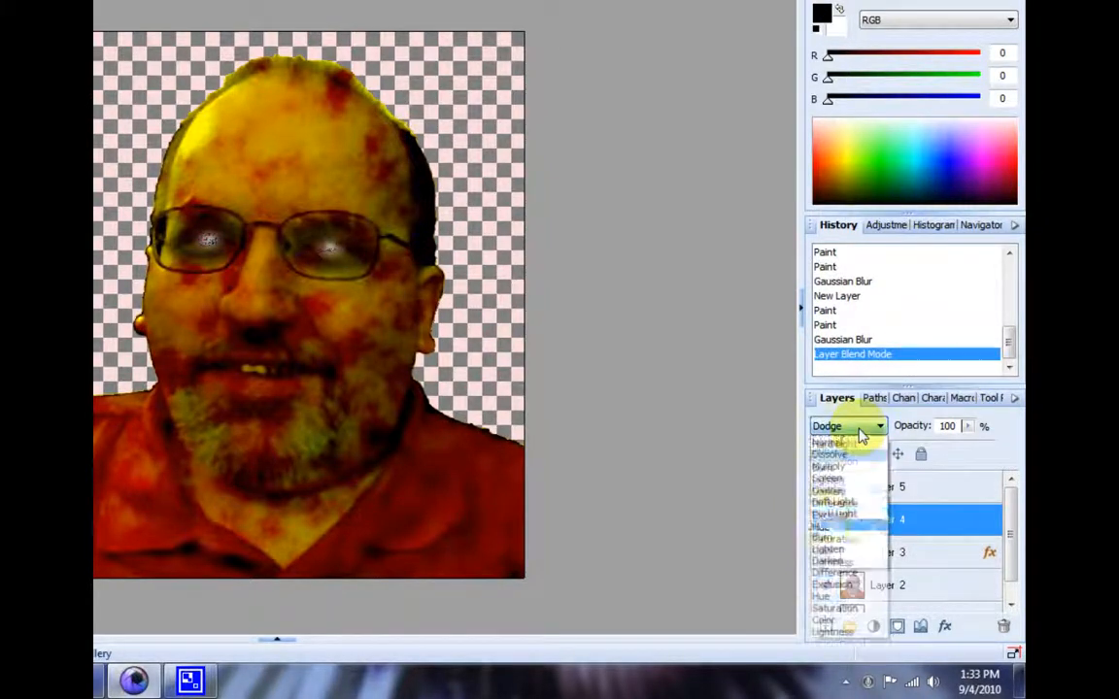
pyautogui.click(821, 539)
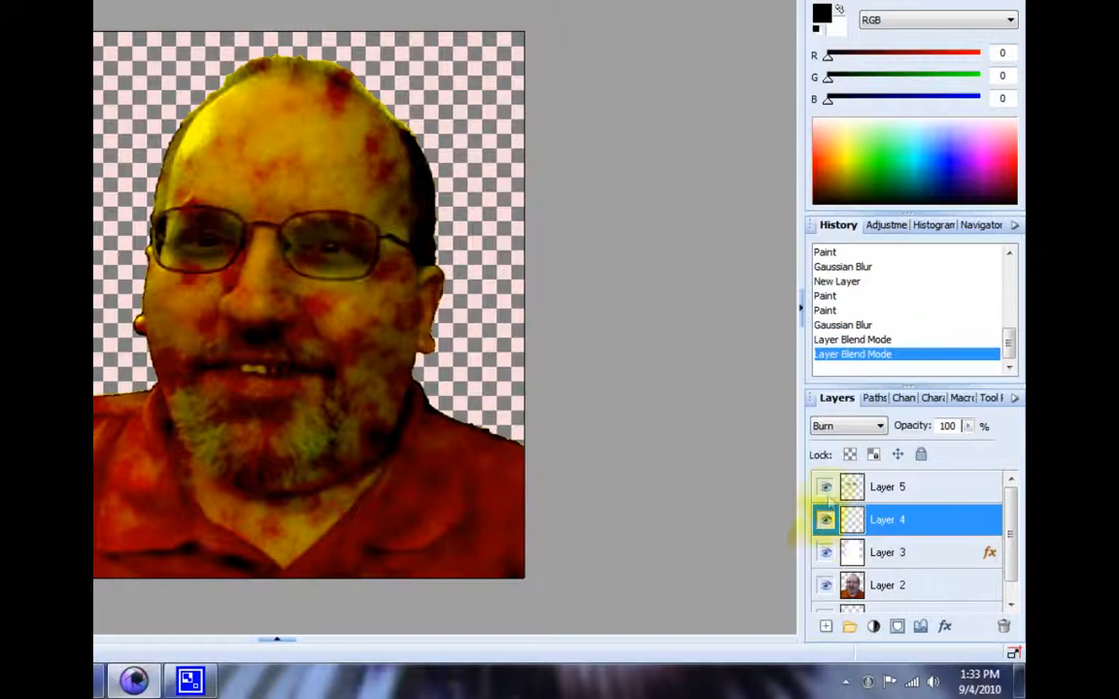
pyautogui.click(849, 426)
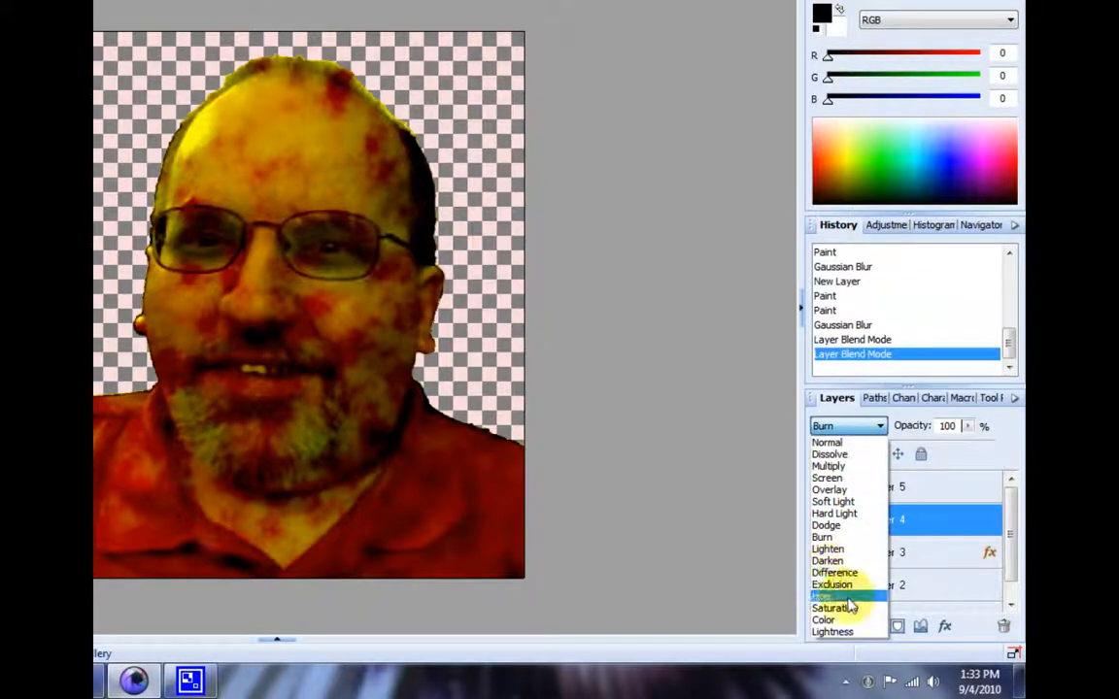
pyautogui.click(827, 550)
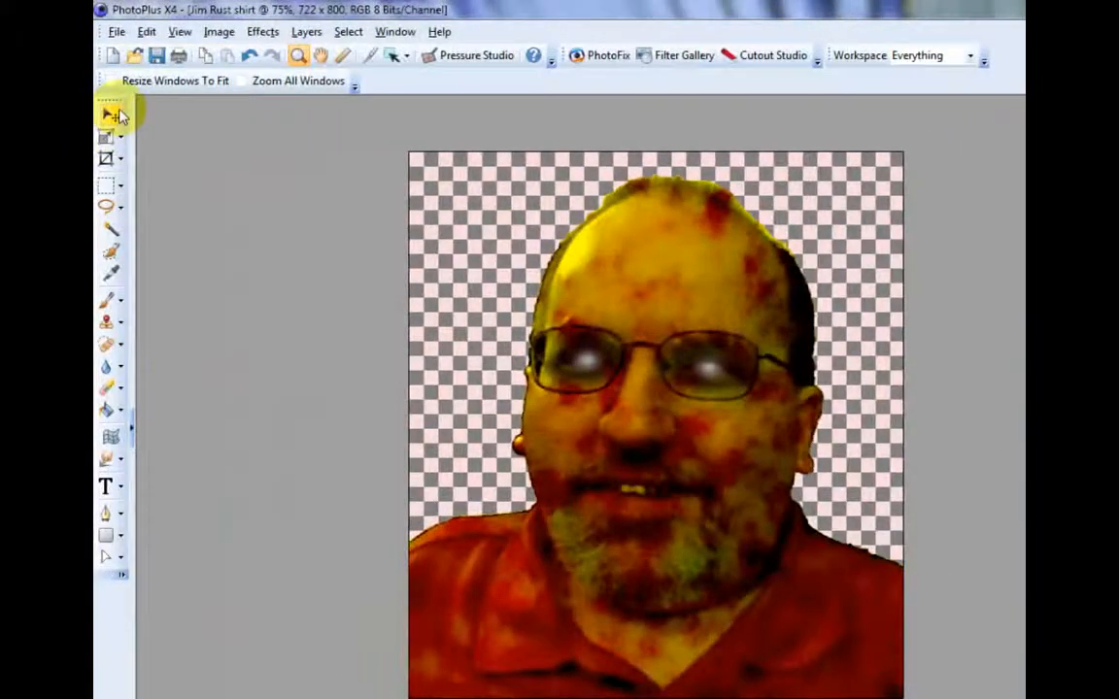
pyautogui.click(113, 115)
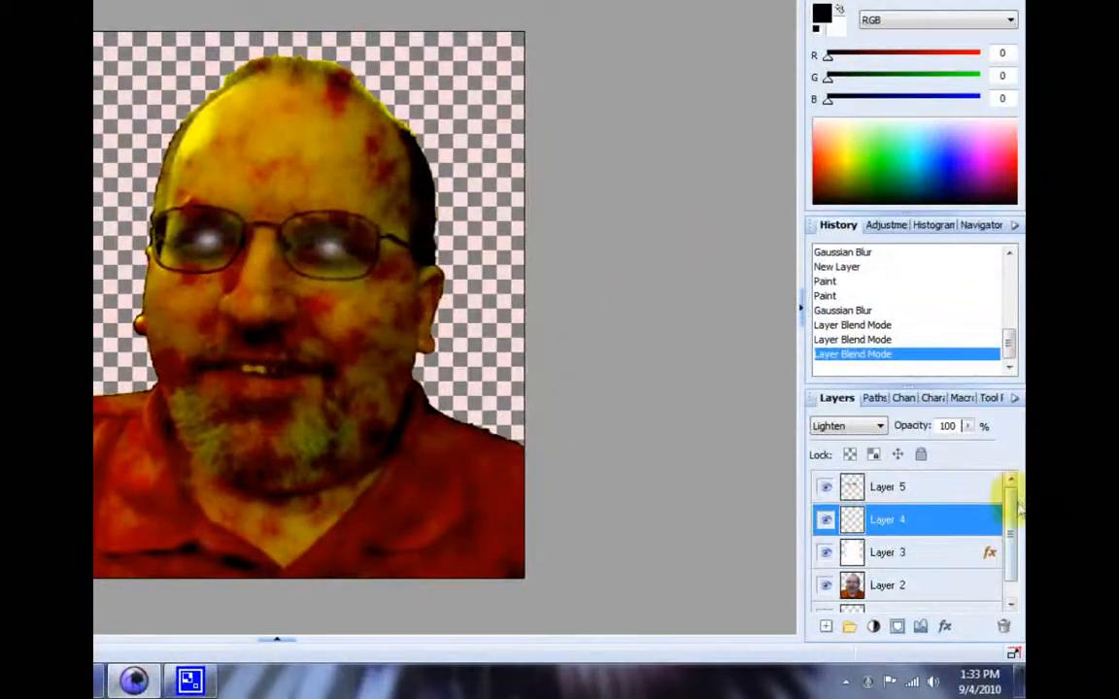
pyautogui.scroll(-1, 1011, 512)
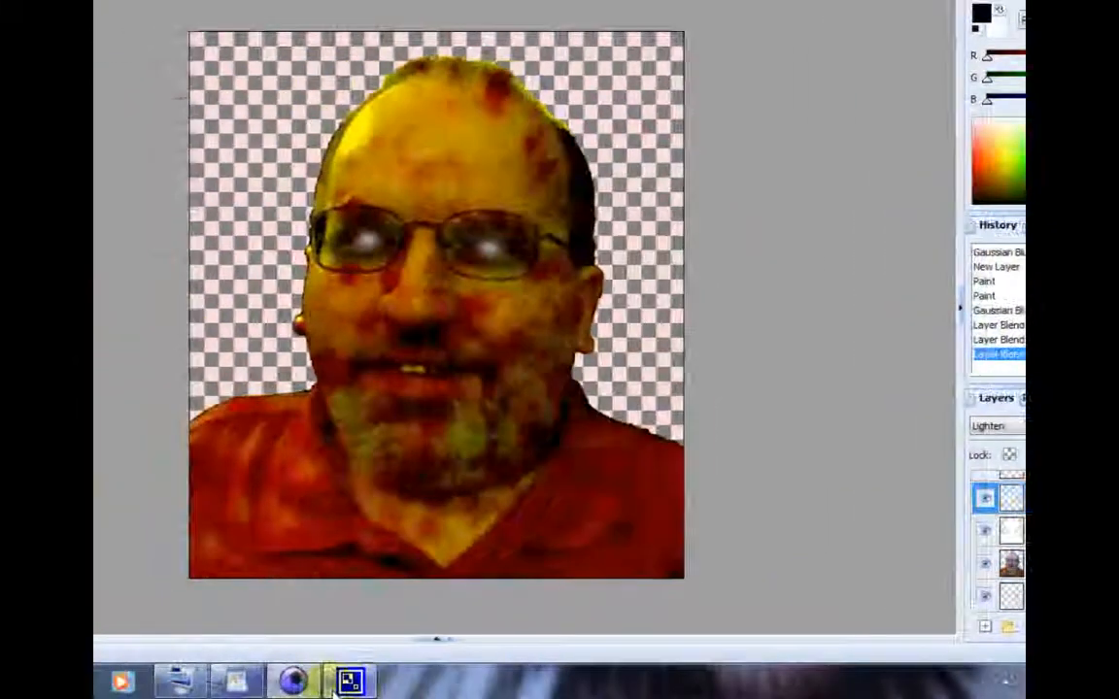
pyautogui.click(340, 682)
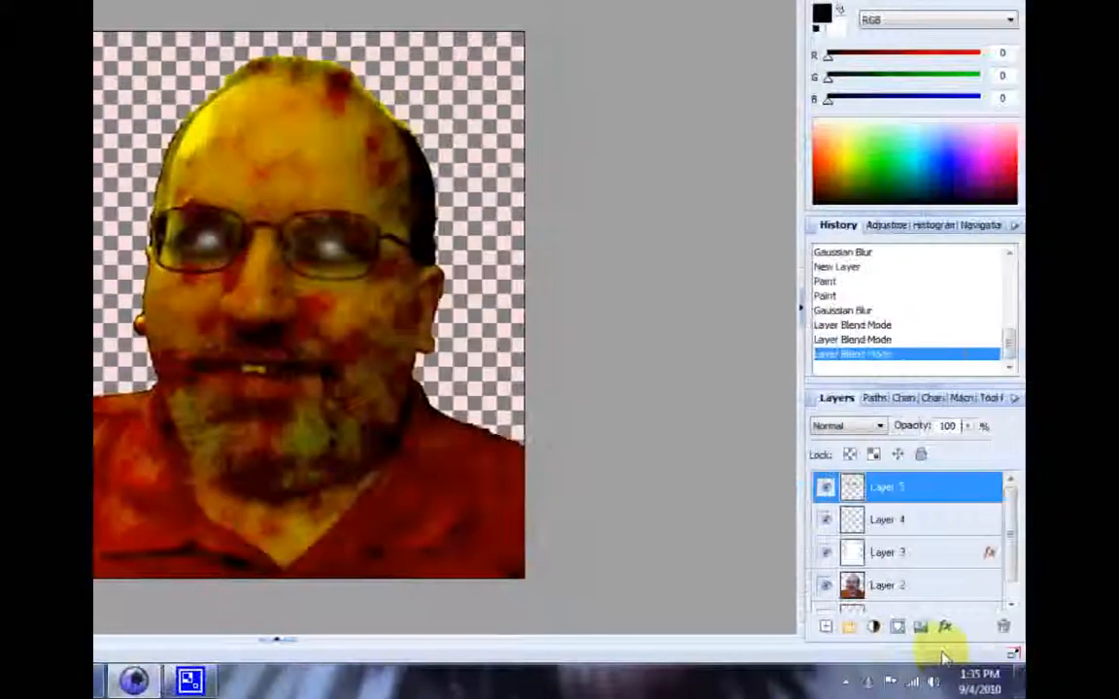
# Start a Mesh Warp on Layer 2, the portrait, and add mesh nodes around the mouth
pyautogui.moveTo(1010, 520); pyautogui.dragTo(1013, 544)
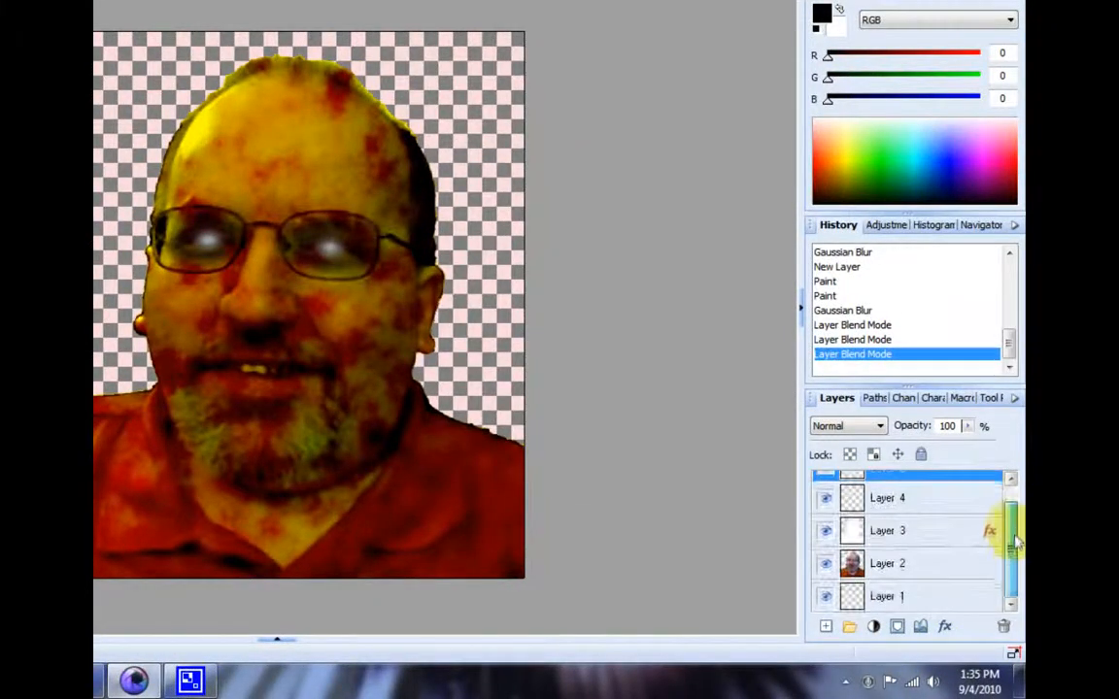
pyautogui.click(909, 566)
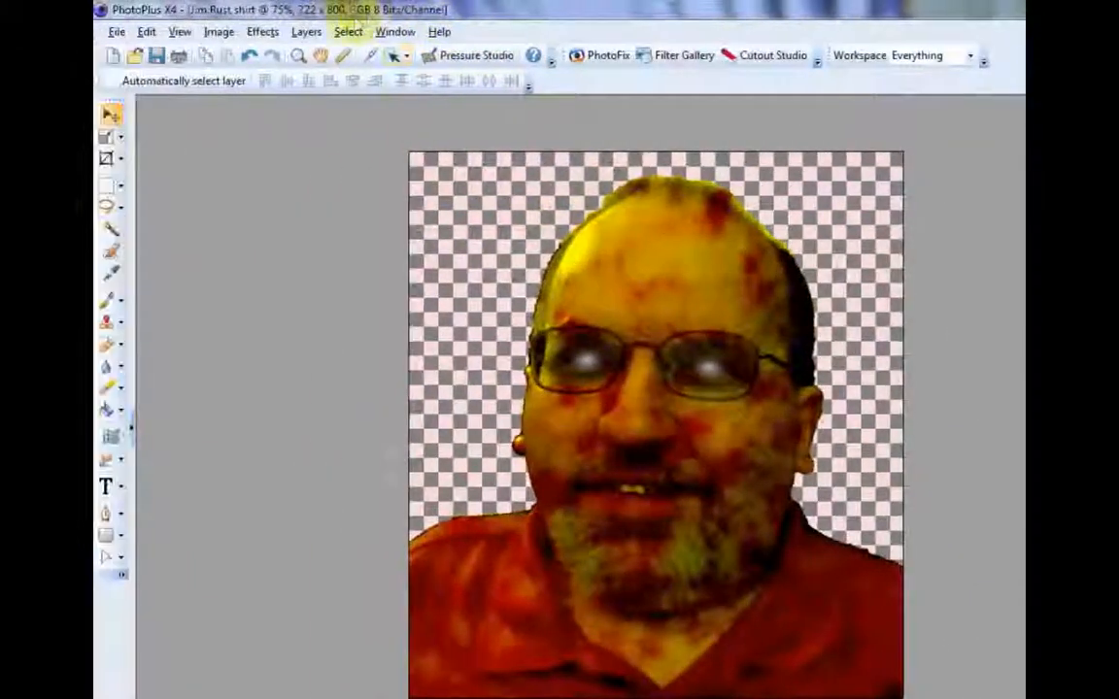
pyautogui.moveTo(239, 653); pyautogui.dragTo(239, 679)
pyautogui.moveTo(522, 609); pyautogui.dragTo(555, 628)
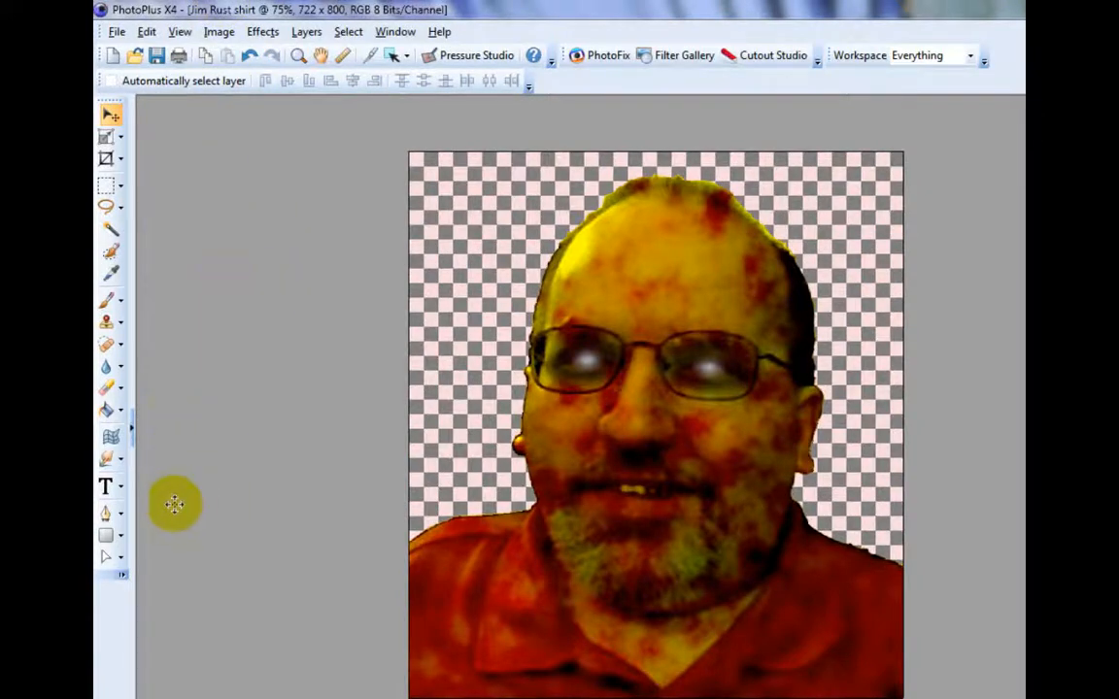
pyautogui.click(113, 440)
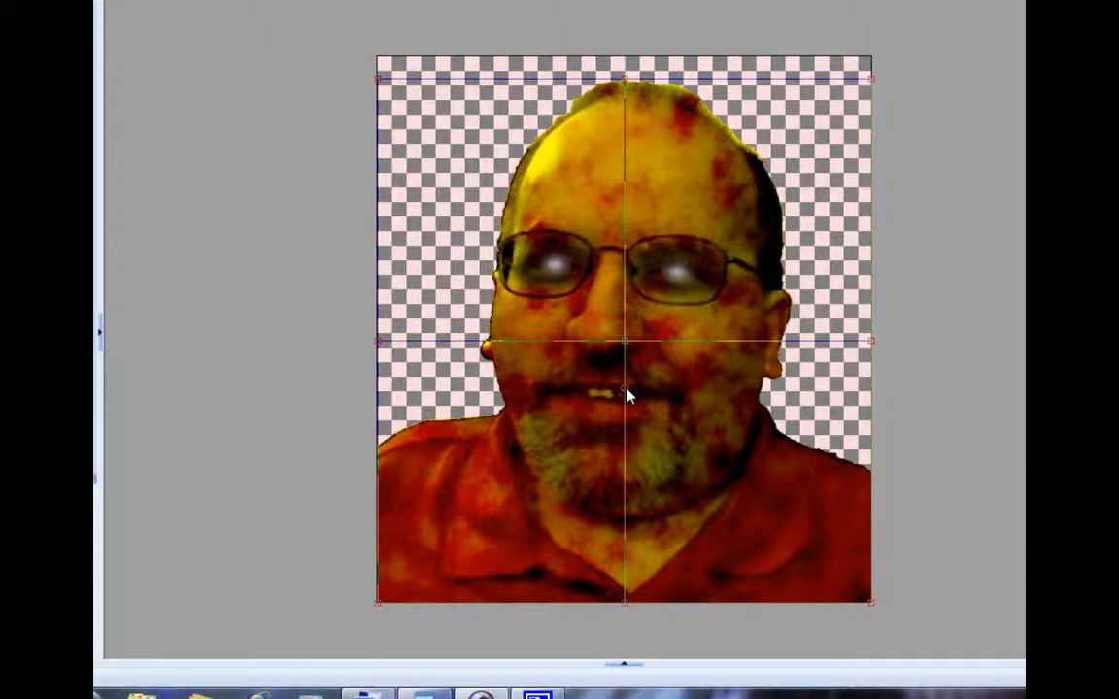
pyautogui.doubleClick(626, 389)
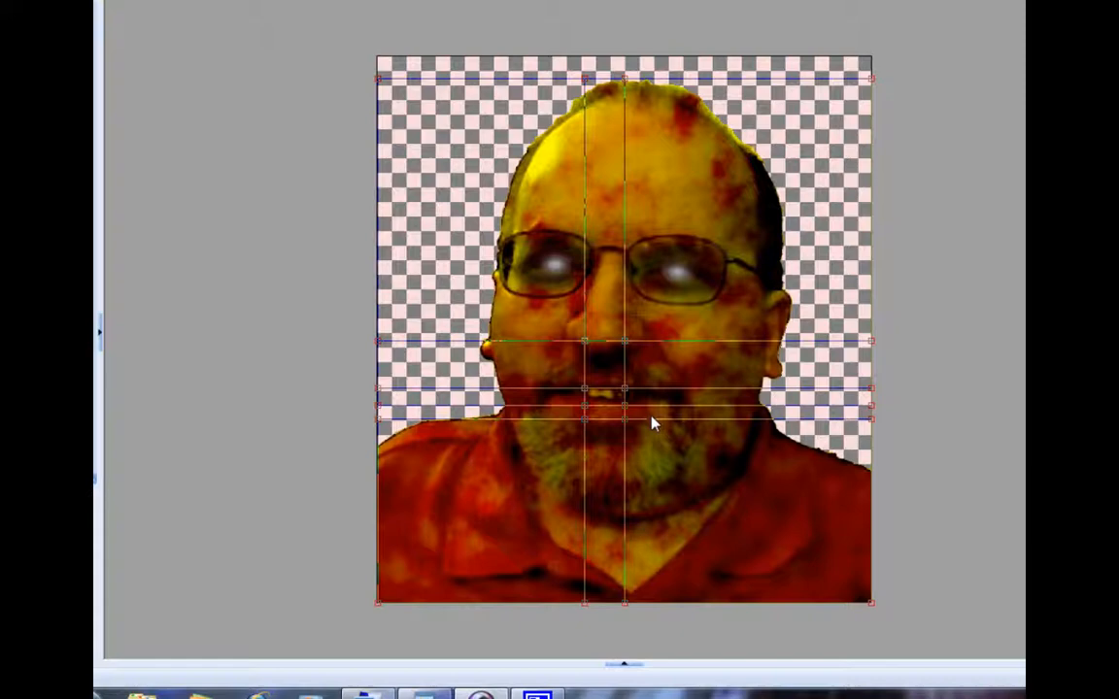
pyautogui.click(651, 423)
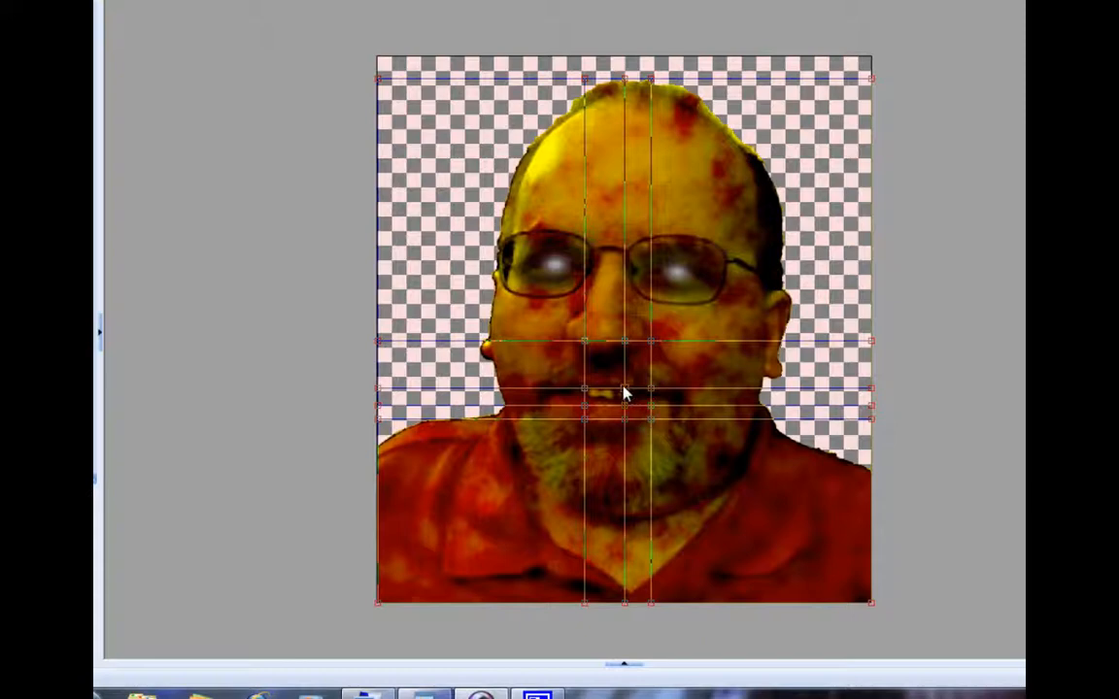
# Warp the mouth by raising the mesh at the upper lip's centre and lowering it at the lower lip's left side
pyautogui.click(625, 390)
pyautogui.moveTo(587, 426); pyautogui.dragTo(588, 435)
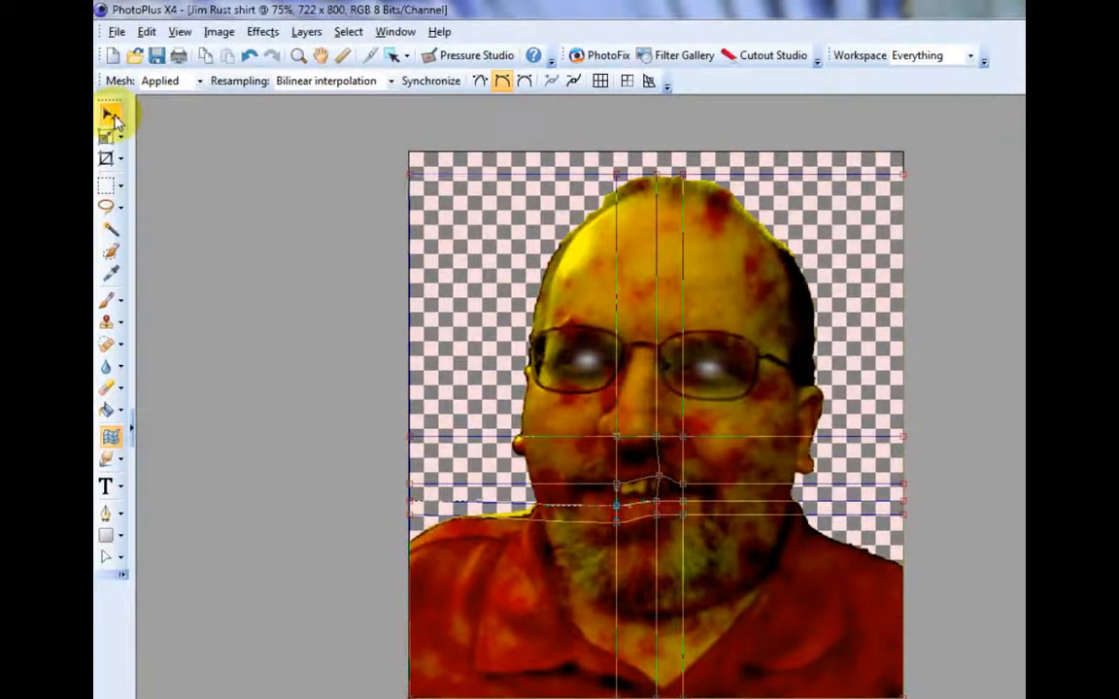
pyautogui.click(111, 116)
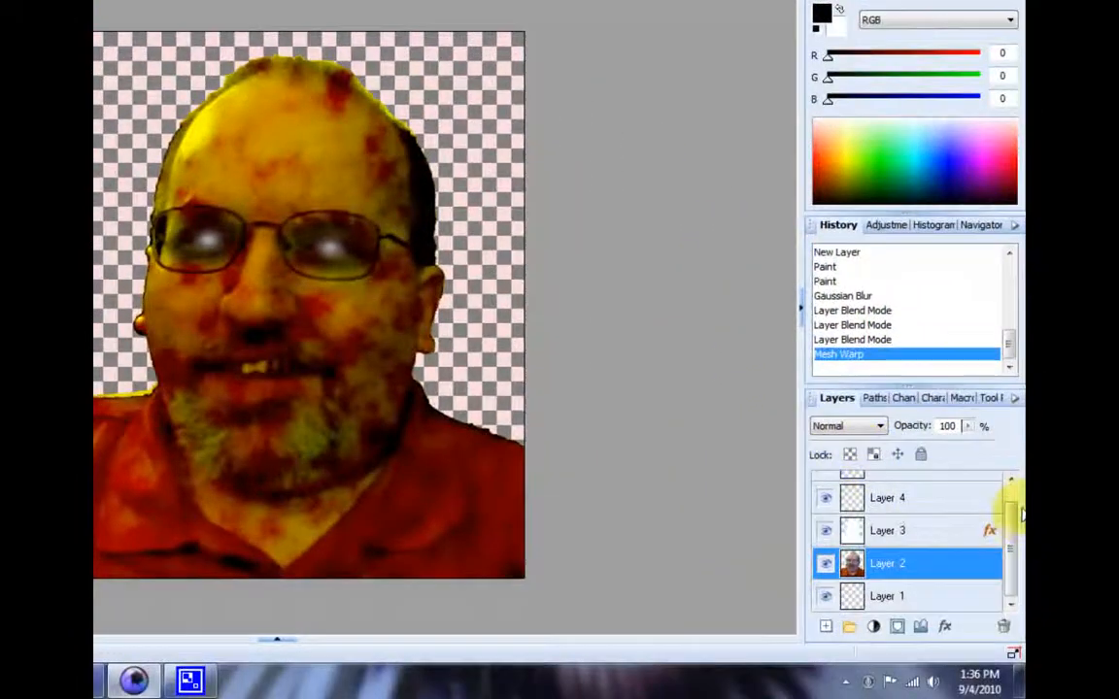
# Make Layer 1, the bottom layer beneath the portrait, the active layer
pyautogui.scroll(1, 1013, 497)
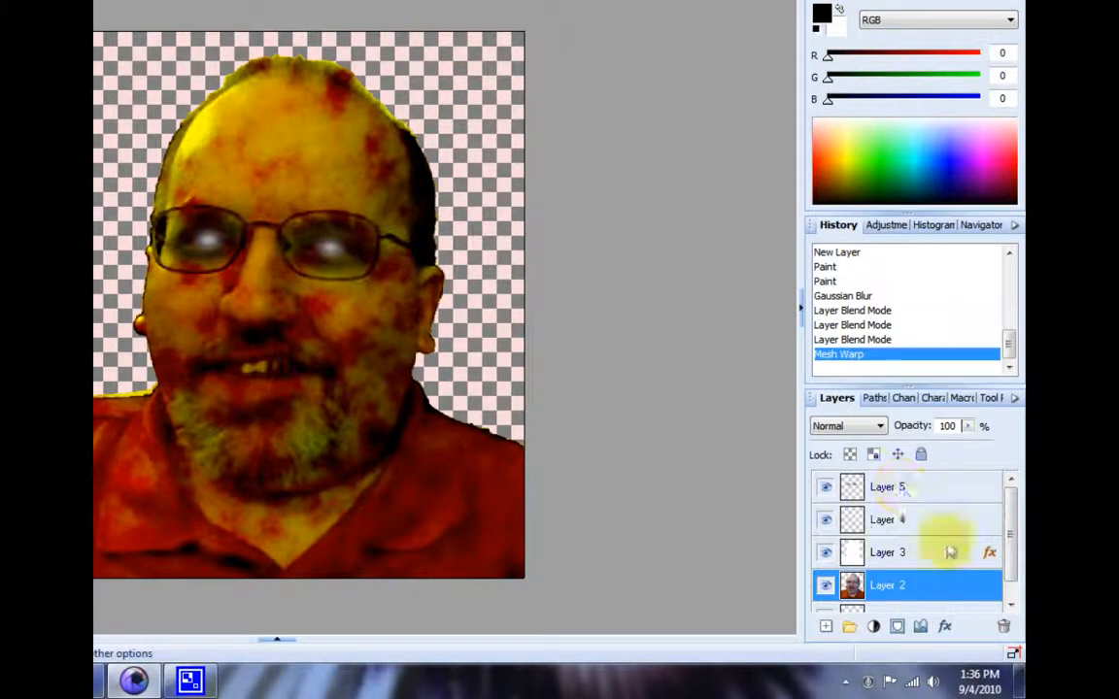
pyautogui.scroll(-1, 1013, 505)
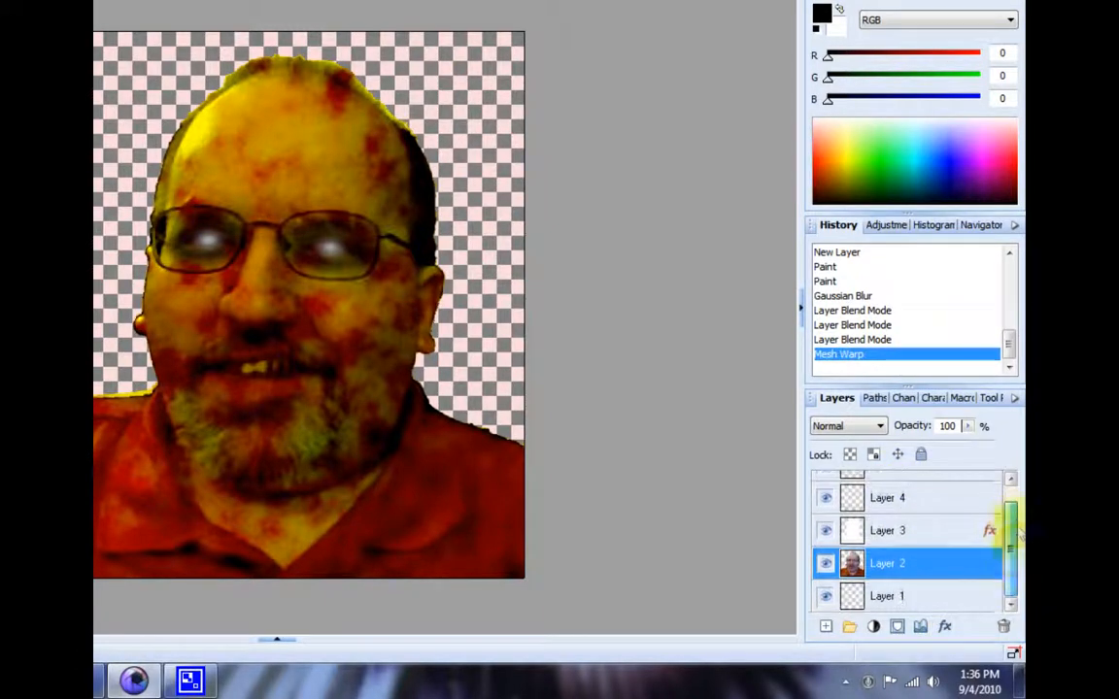
pyautogui.click(884, 597)
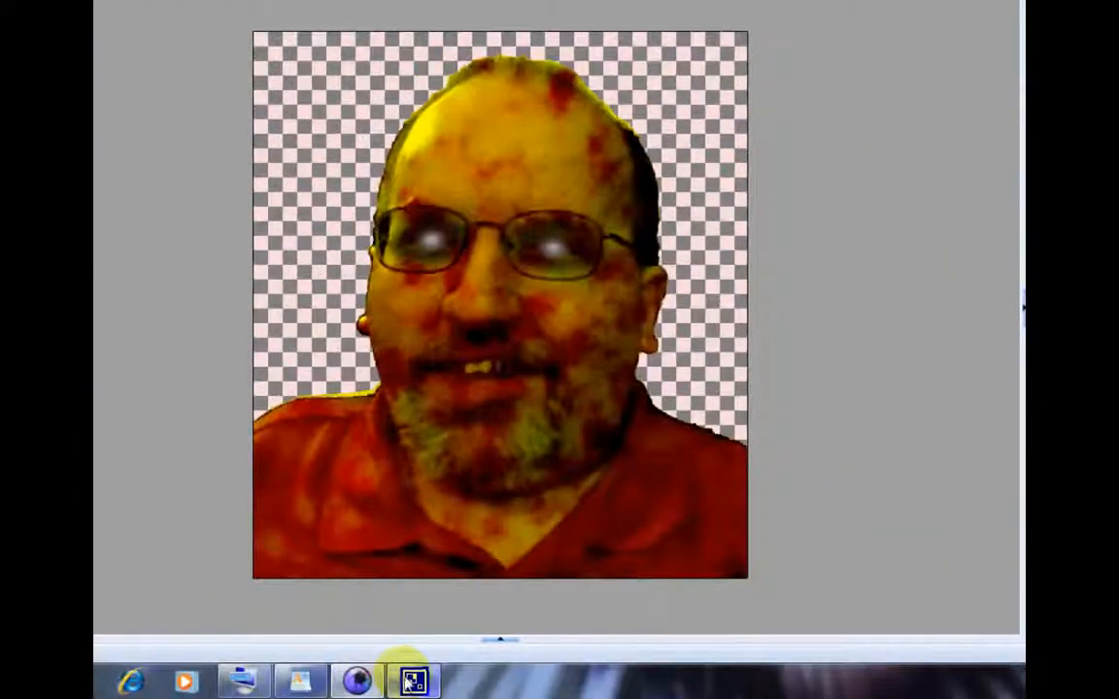
pyautogui.click(412, 679)
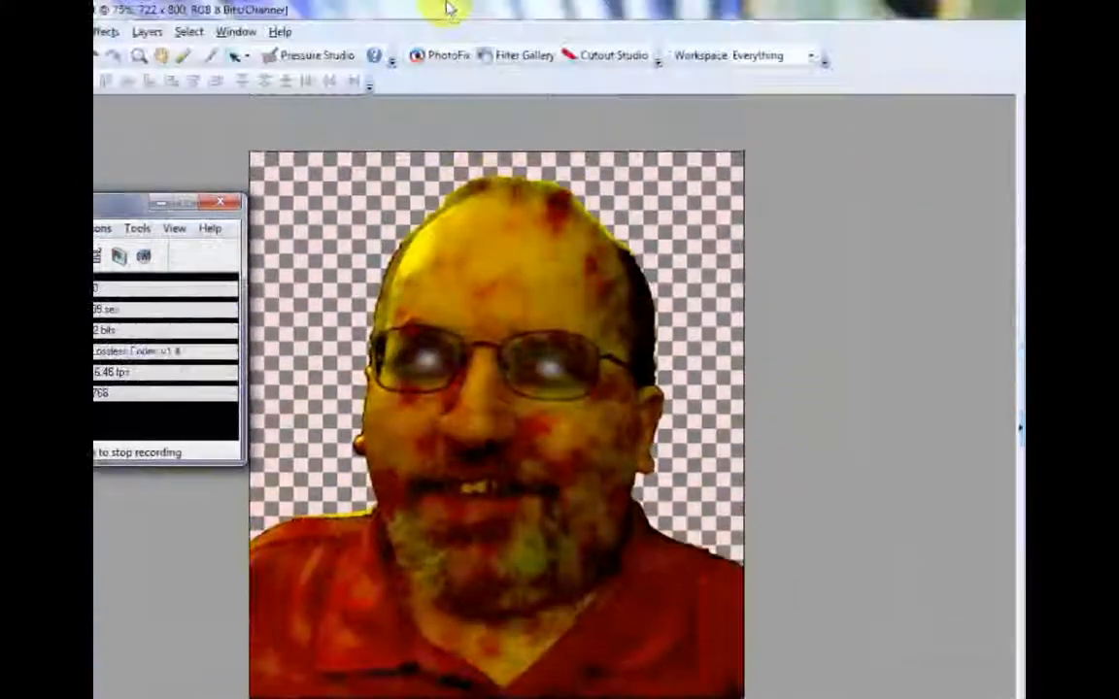
pyautogui.click(447, 8)
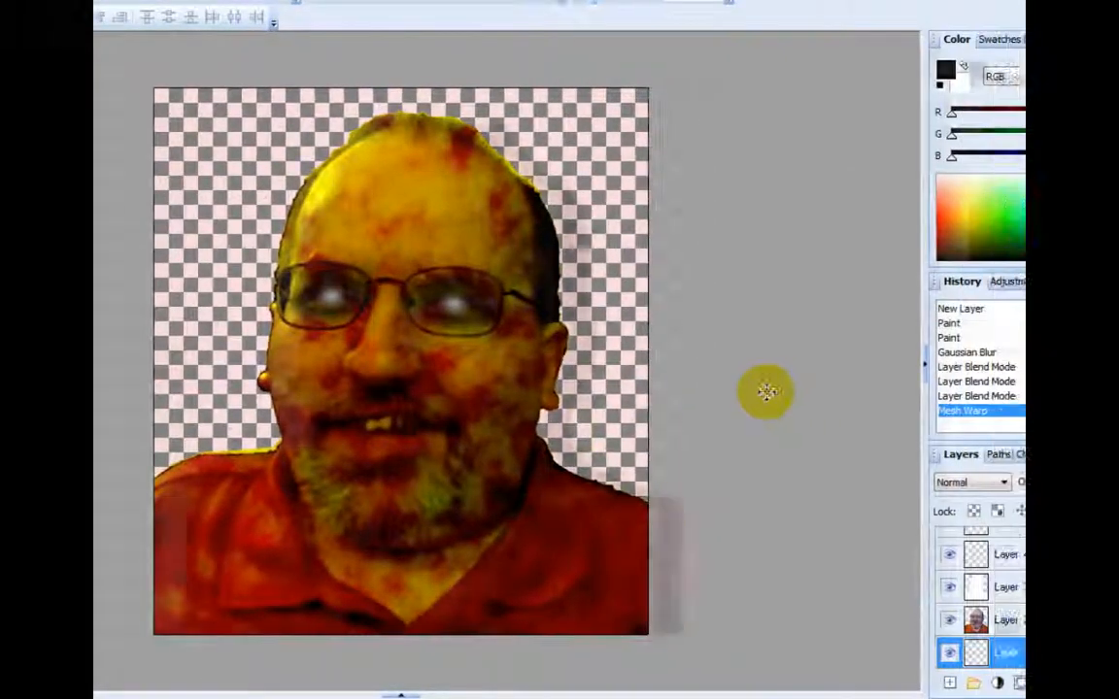
# Open the Twisted Trees image from the Pictures library
pyautogui.click(119, 33)
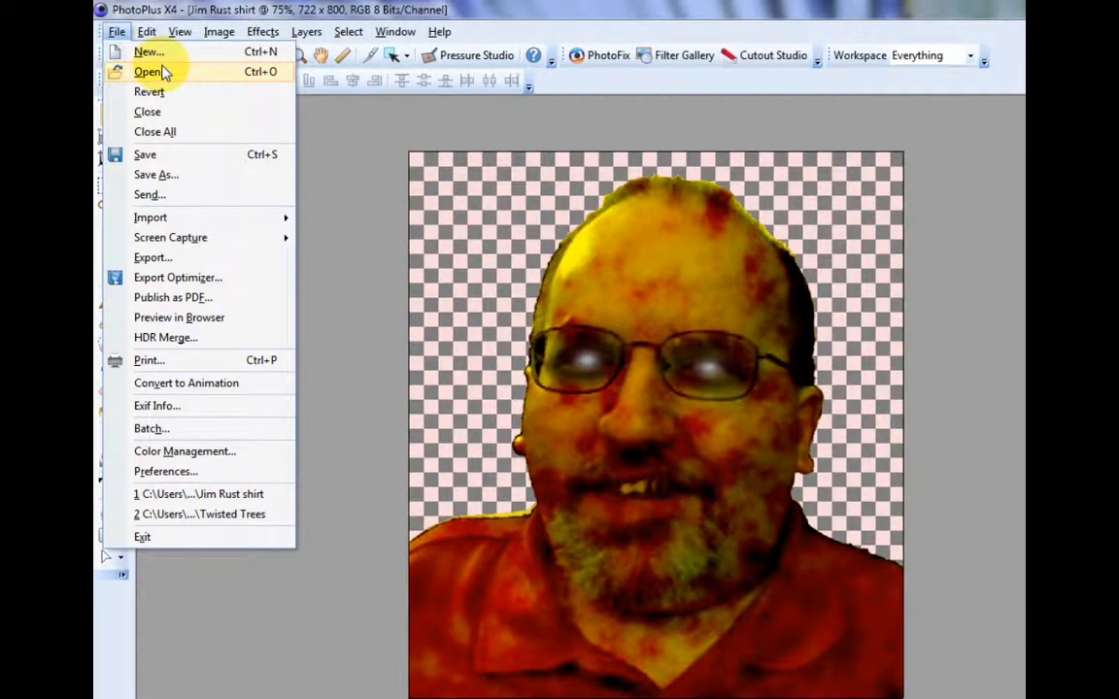
pyautogui.click(149, 72)
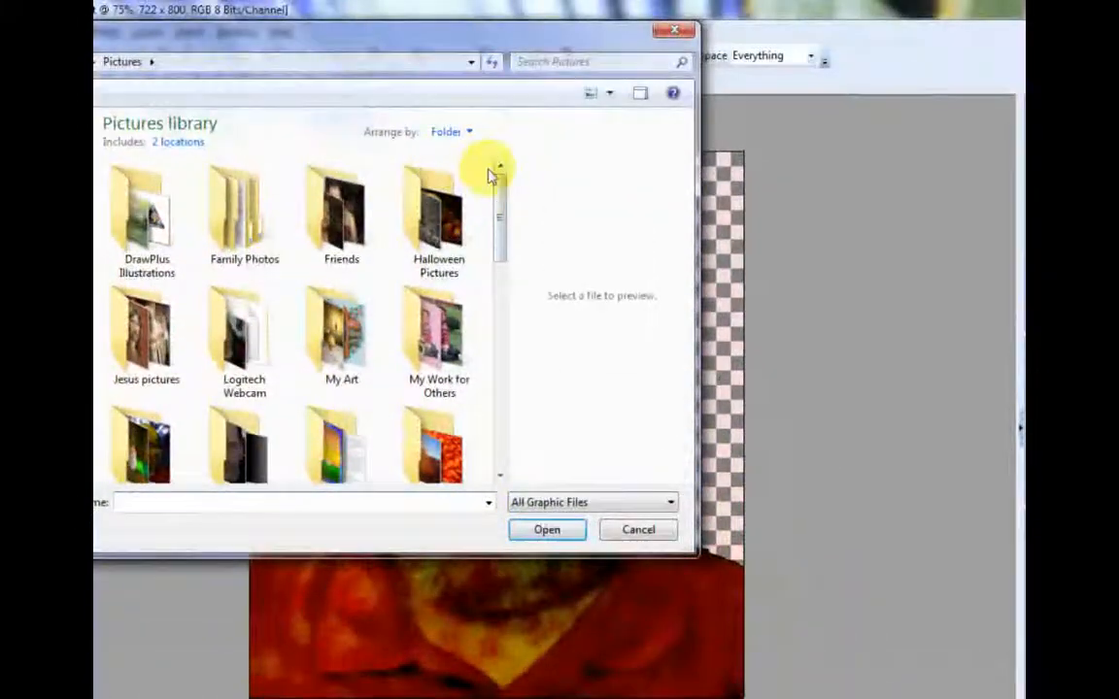
pyautogui.moveTo(490, 175); pyautogui.dragTo(474, 457)
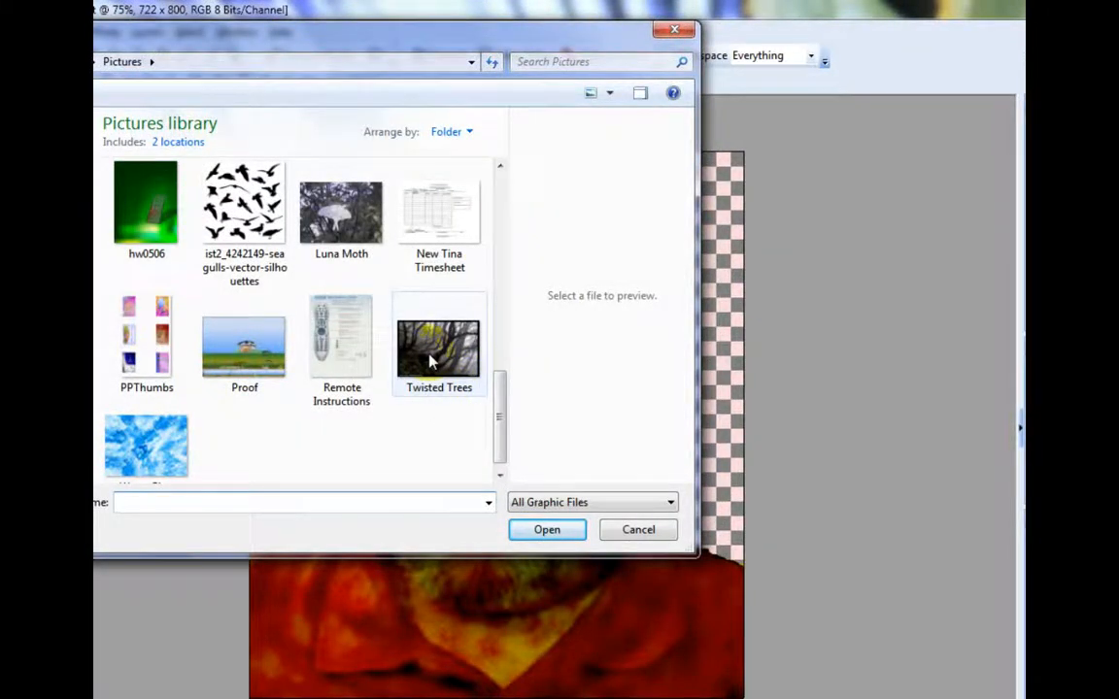
pyautogui.click(432, 361)
pyautogui.click(544, 467)
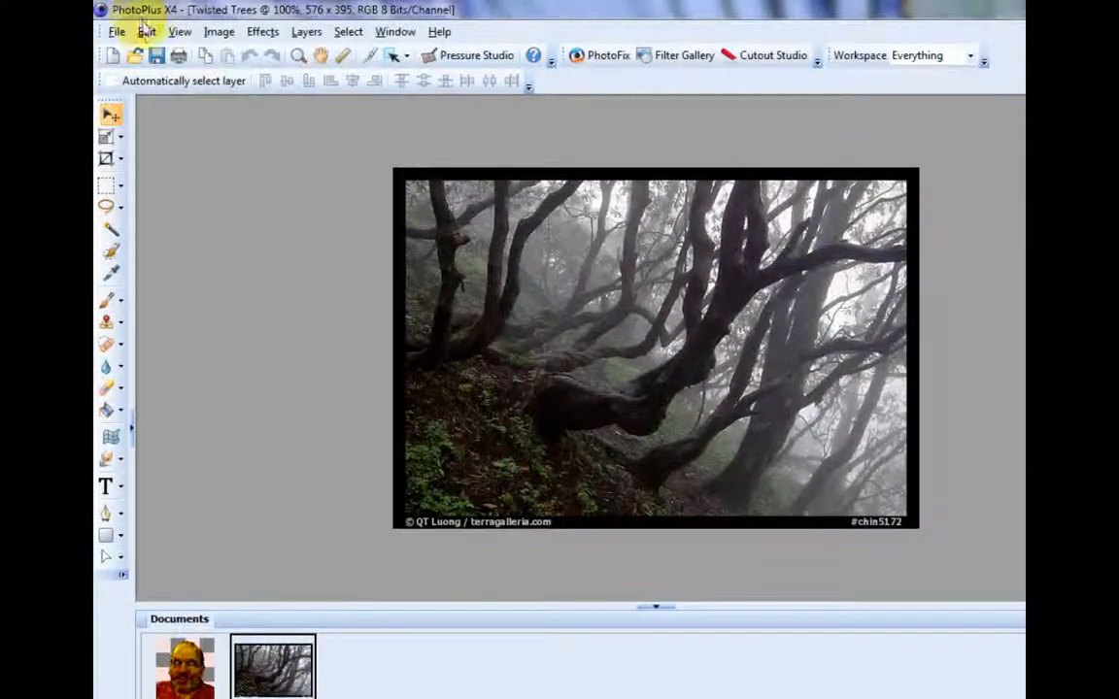
# Copy the whole Twisted Trees image and return to the zombie portrait document
pyautogui.click(146, 32)
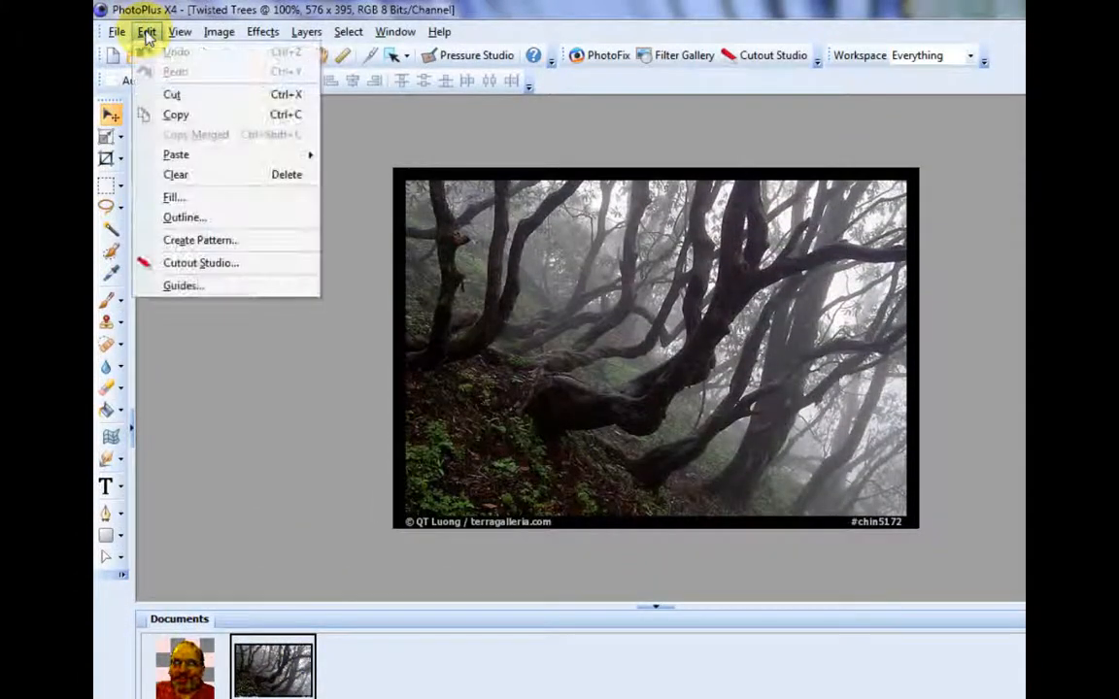
pyautogui.click(175, 114)
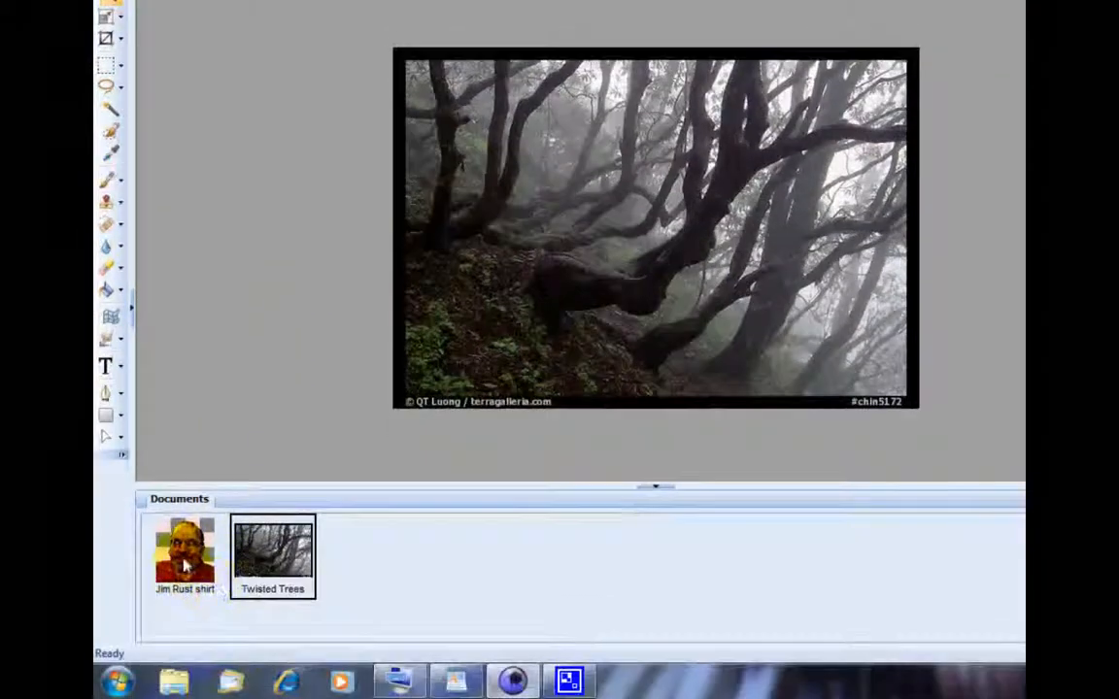
pyautogui.click(185, 559)
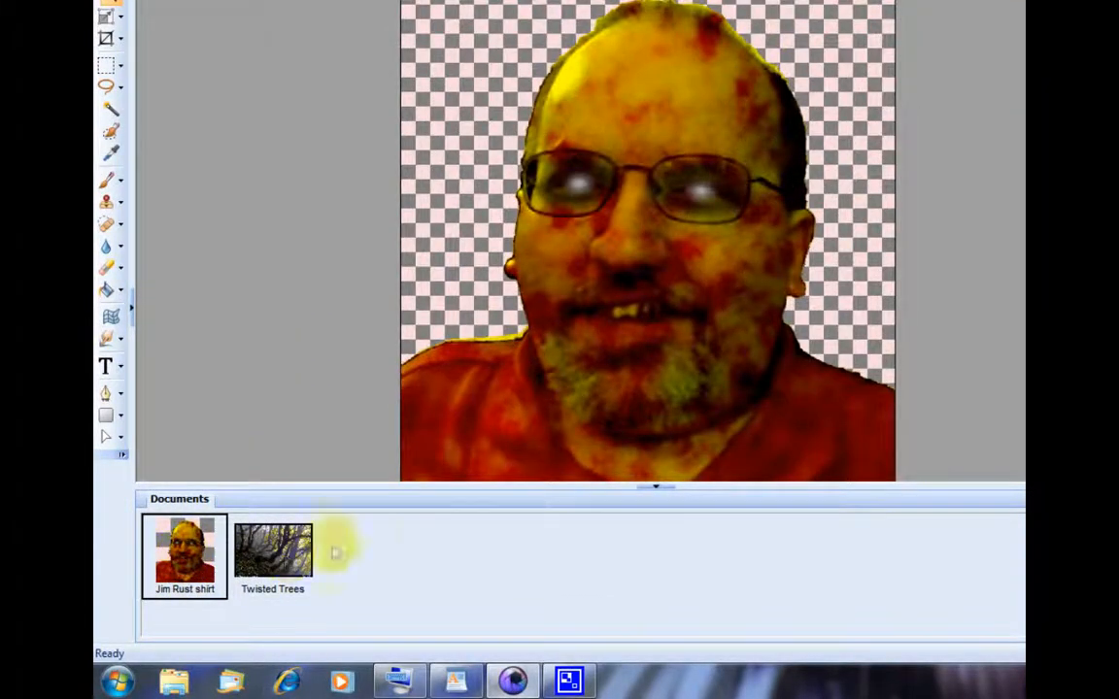
pyautogui.click(653, 493)
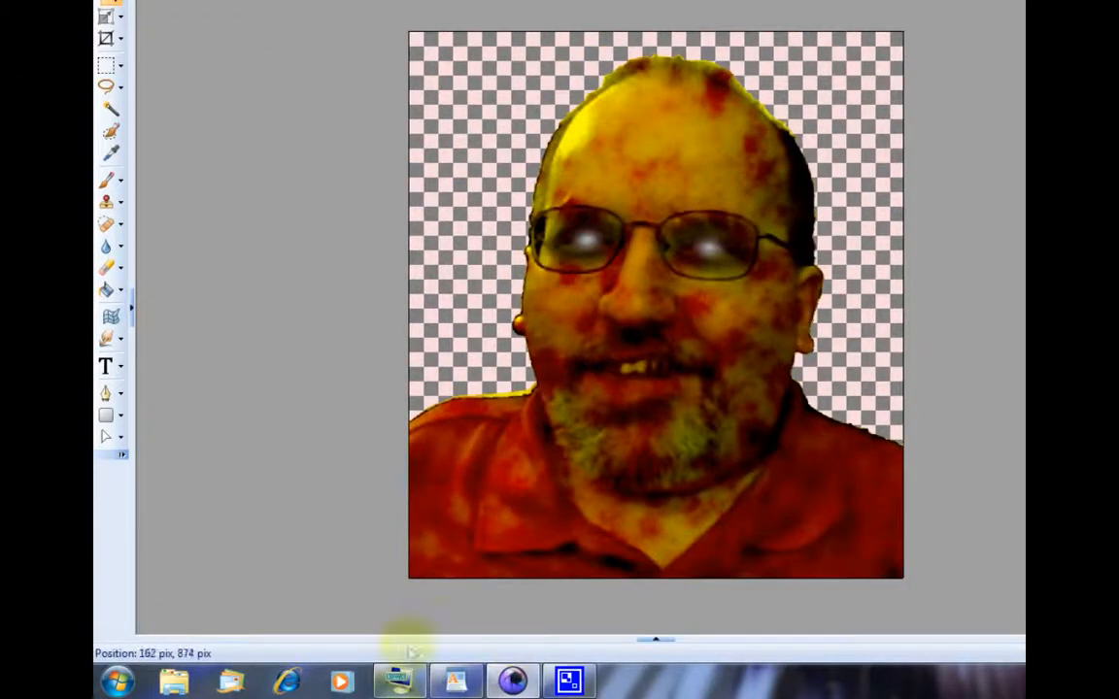
# Paste the copied trees image as a new layer behind the portrait
pyautogui.scroll(-2, 1021, 544)
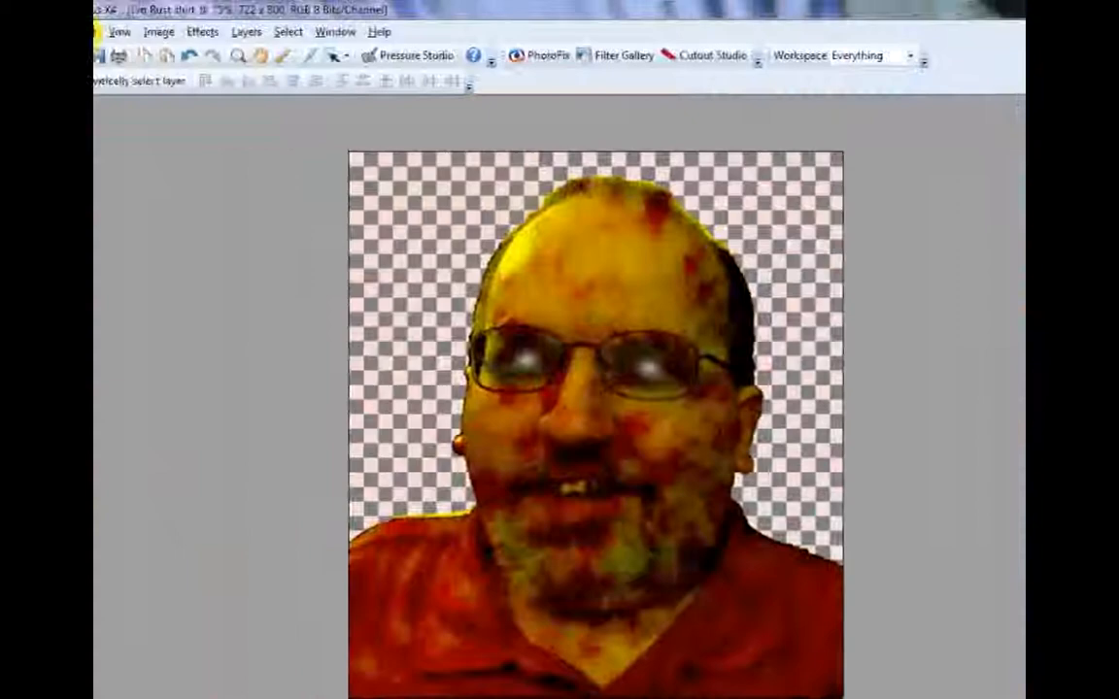
pyautogui.click(146, 31)
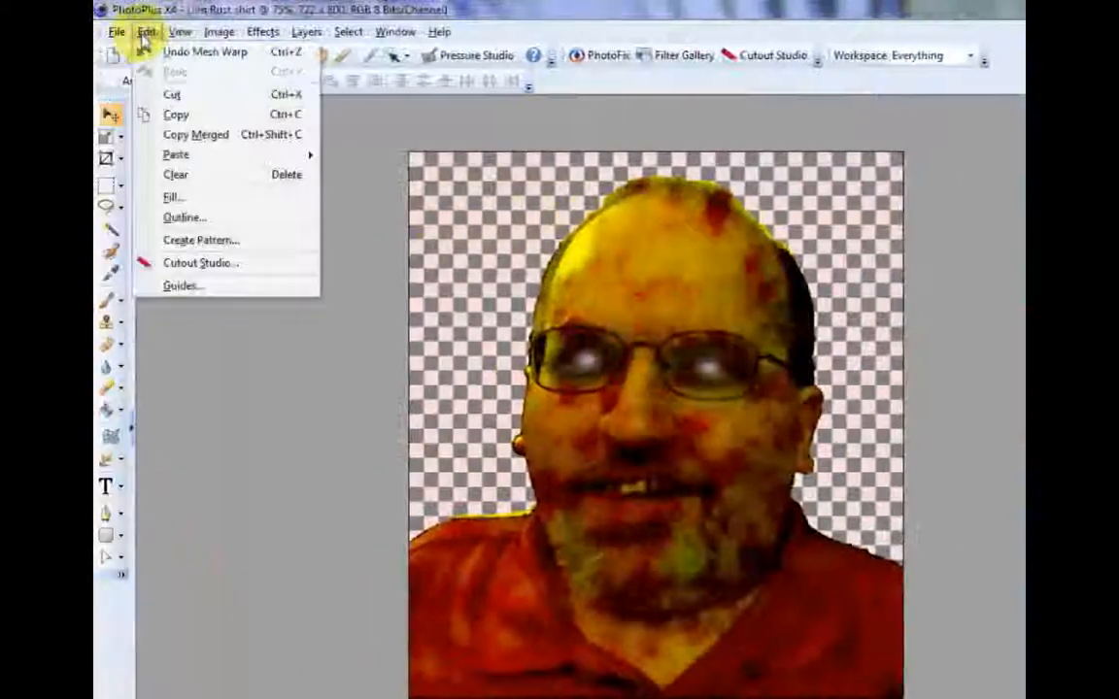
pyautogui.moveTo(197, 158)
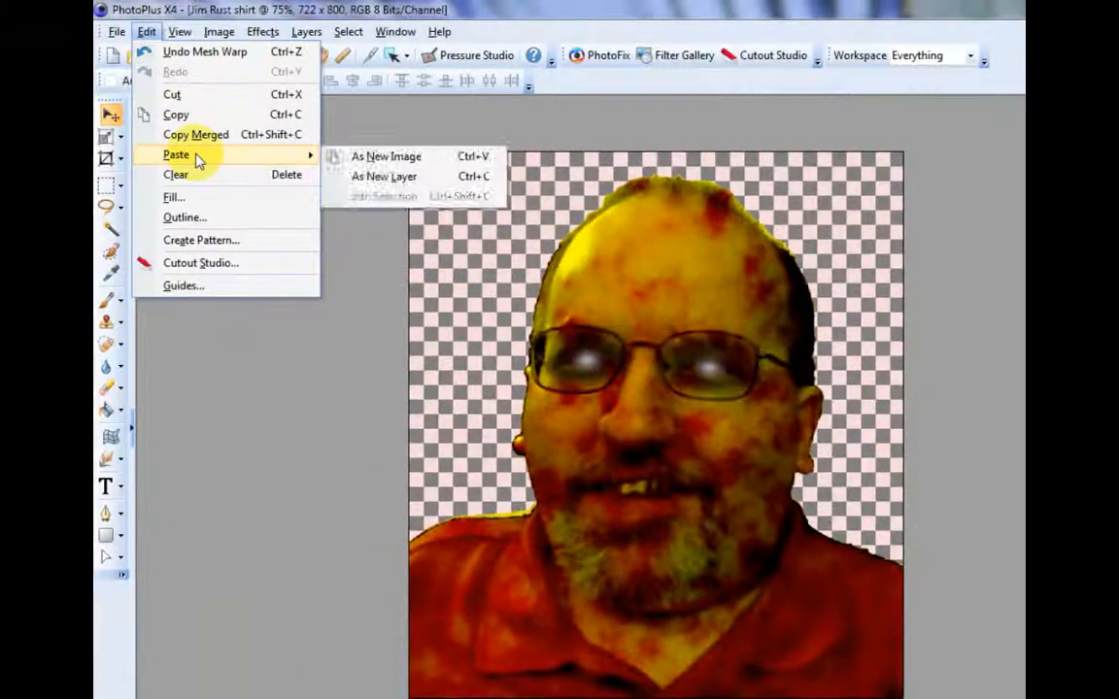
pyautogui.click(385, 178)
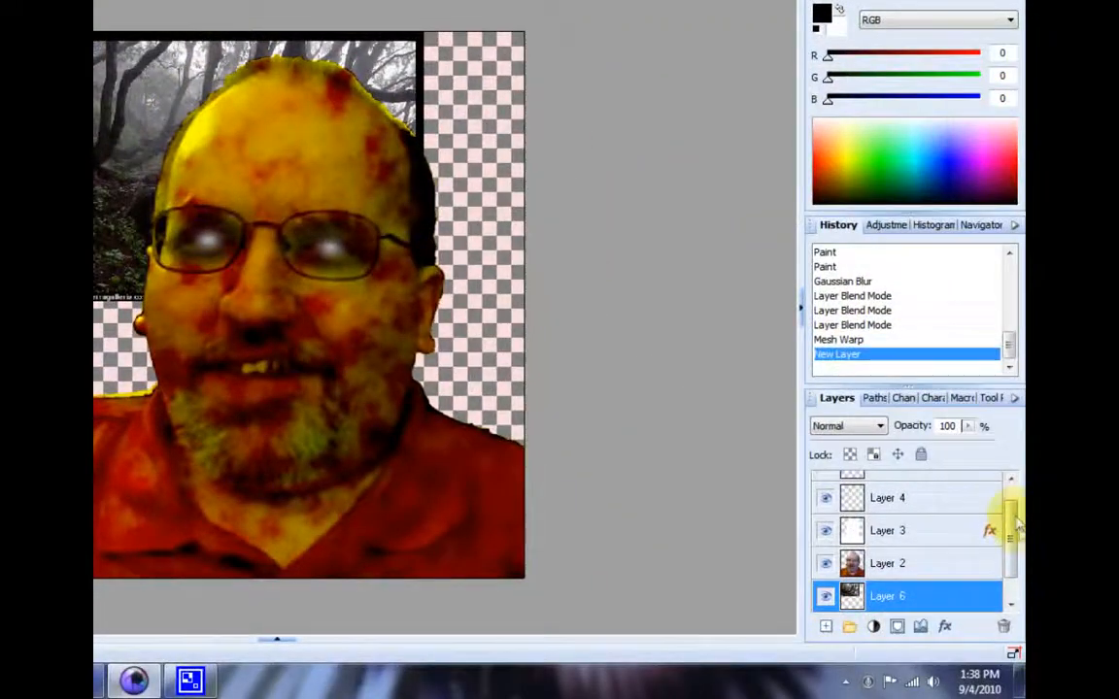
# Delete the empty Layer 1 from the bottom of the layer stack
pyautogui.moveTo(1012, 515); pyautogui.dragTo(1010, 549)
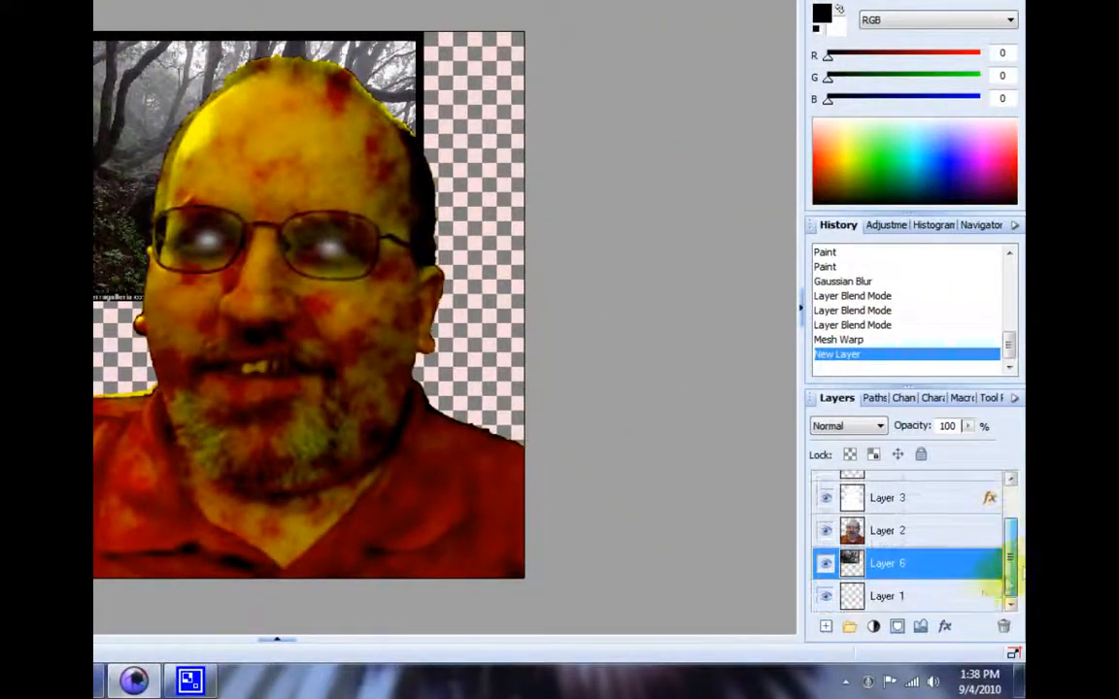
pyautogui.click(916, 600)
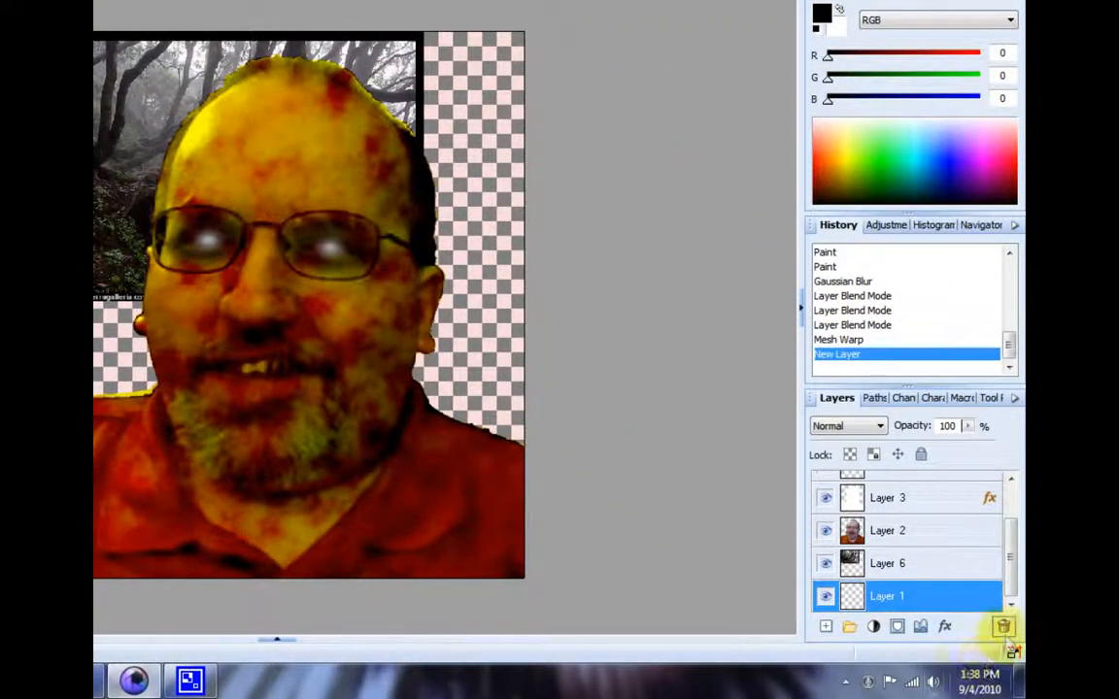
pyautogui.click(1004, 628)
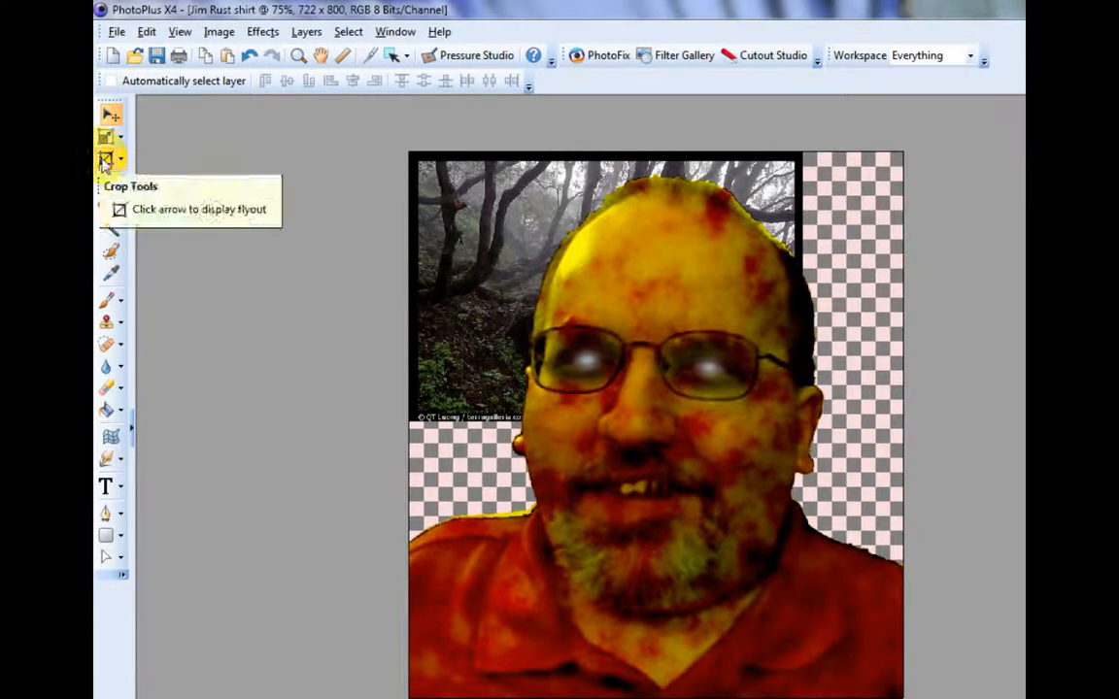
# Shift the trees image up and left to hide its black border, and enlarge it to fill the whole area behind the portrait
pyautogui.click(105, 161)
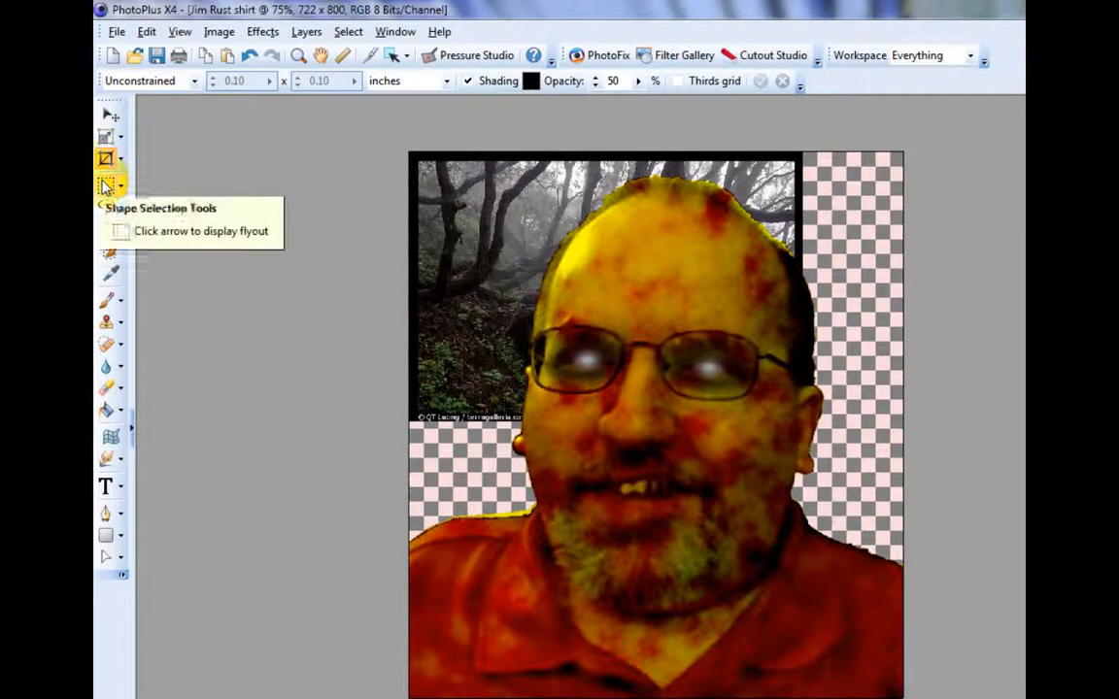
pyautogui.click(110, 116)
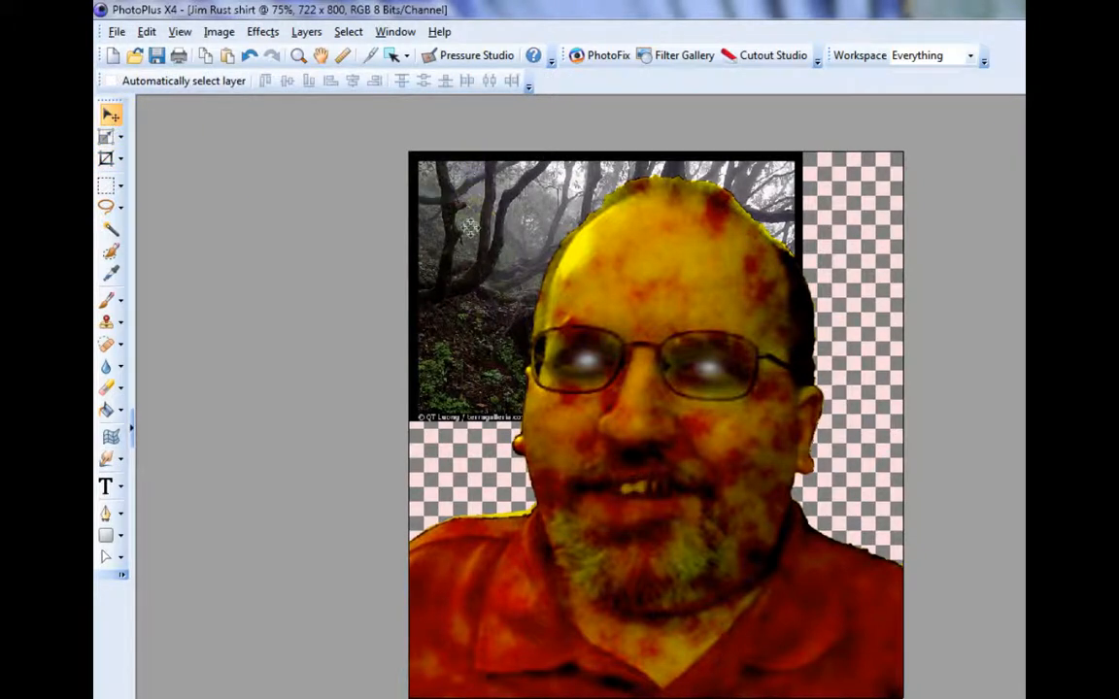
pyautogui.moveTo(469, 225); pyautogui.dragTo(459, 216)
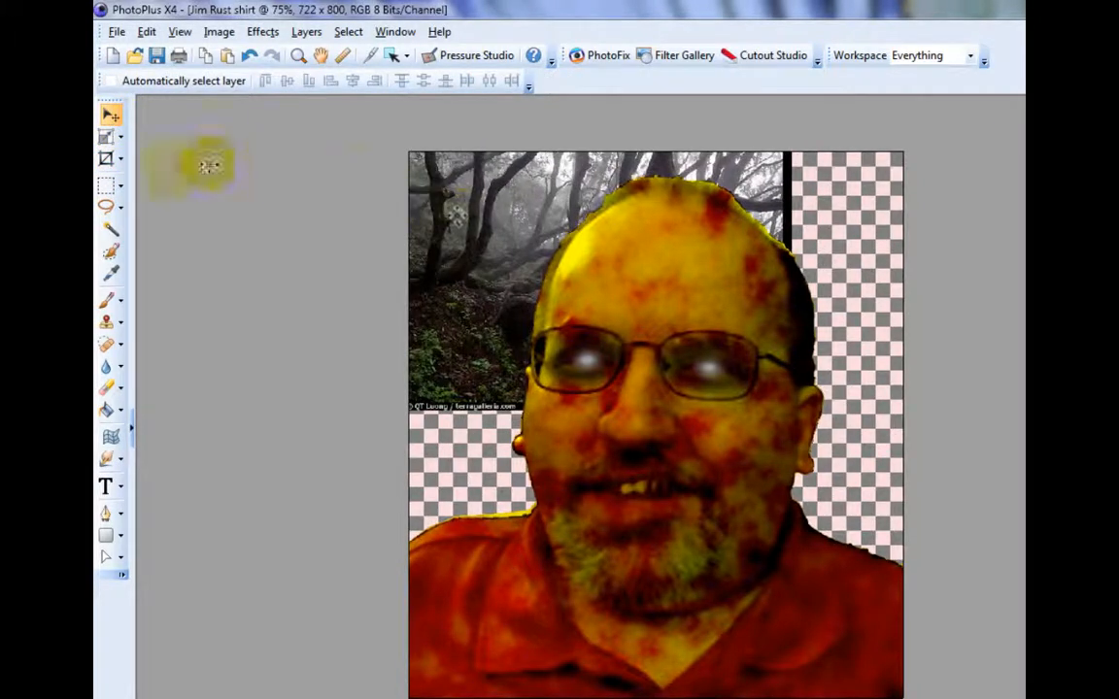
pyautogui.click(114, 142)
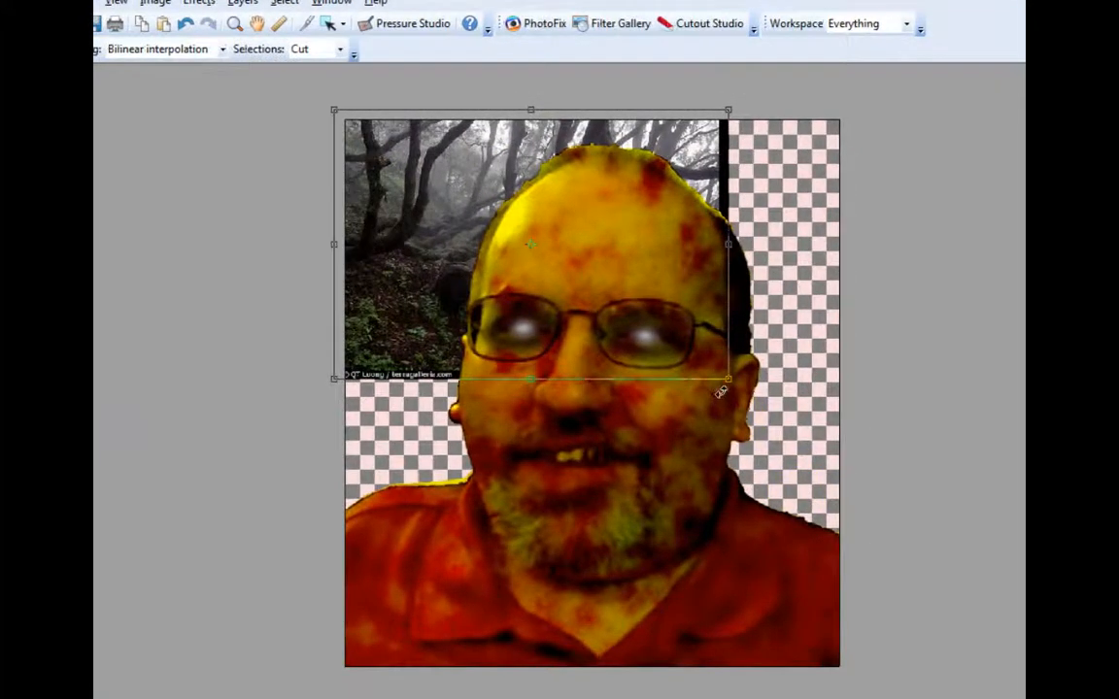
pyautogui.moveTo(731, 387); pyautogui.dragTo(856, 544)
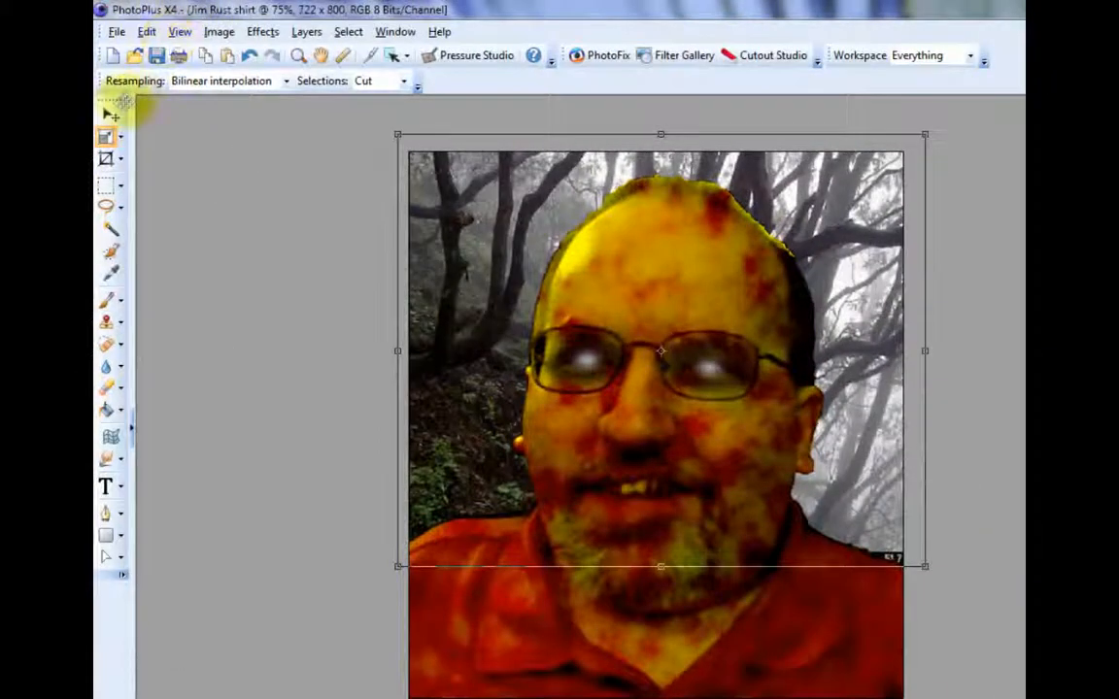
pyautogui.click(110, 115)
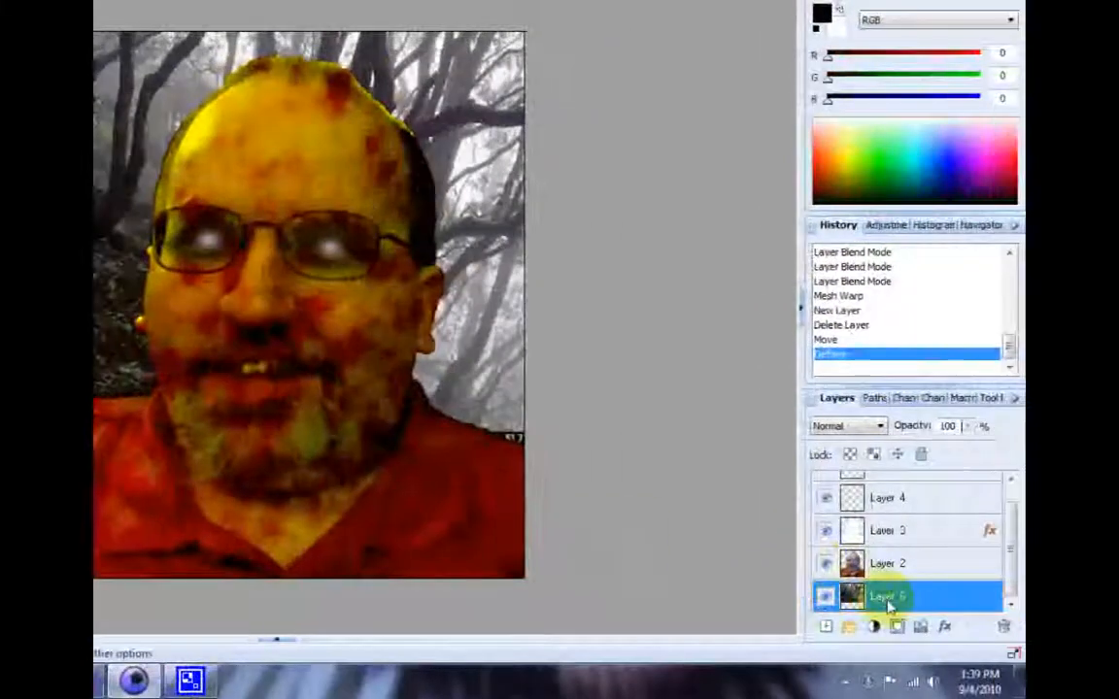
# Duplicate the trees layer, Layer 6, within the same document
pyautogui.rightClick(950, 596)
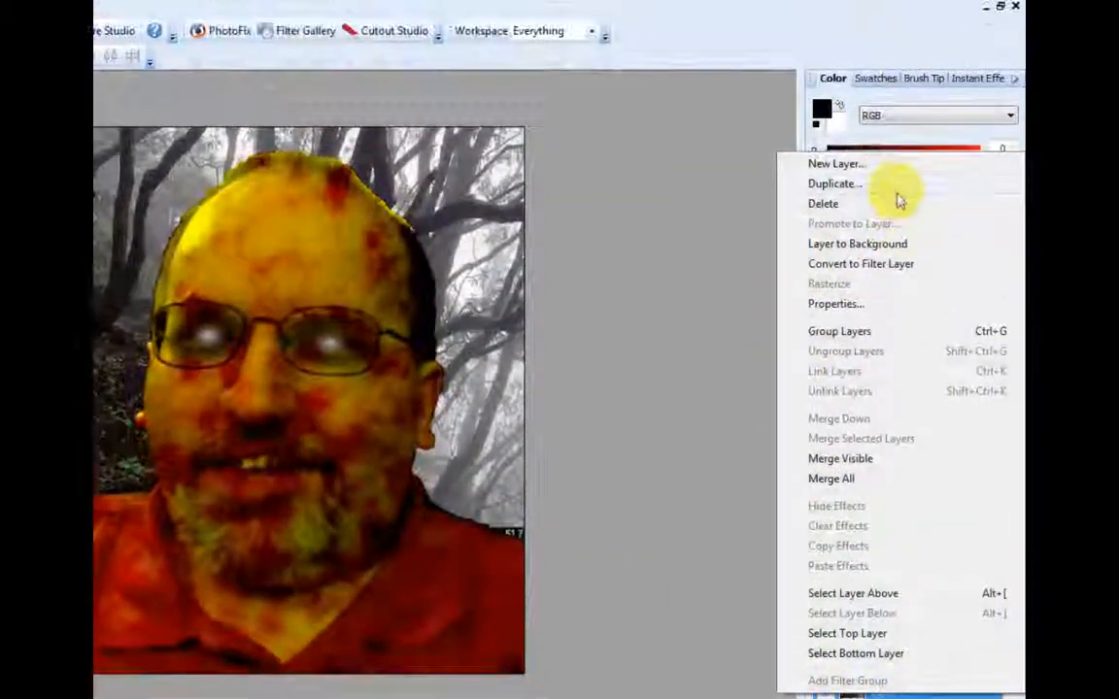
pyautogui.click(879, 90)
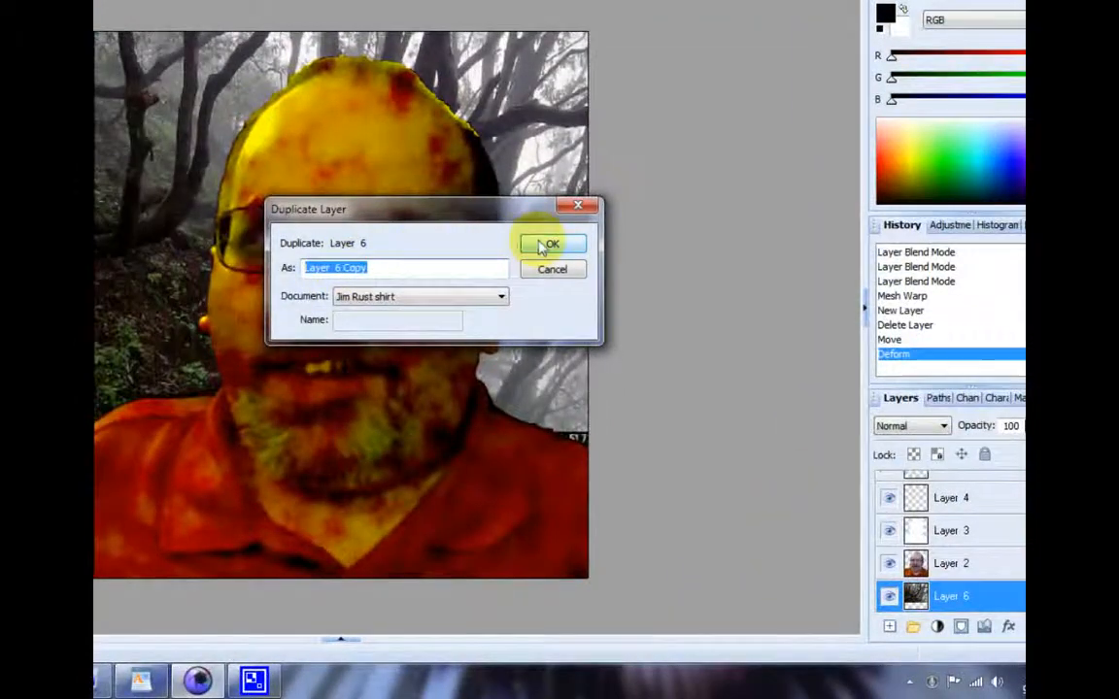
pyautogui.click(544, 246)
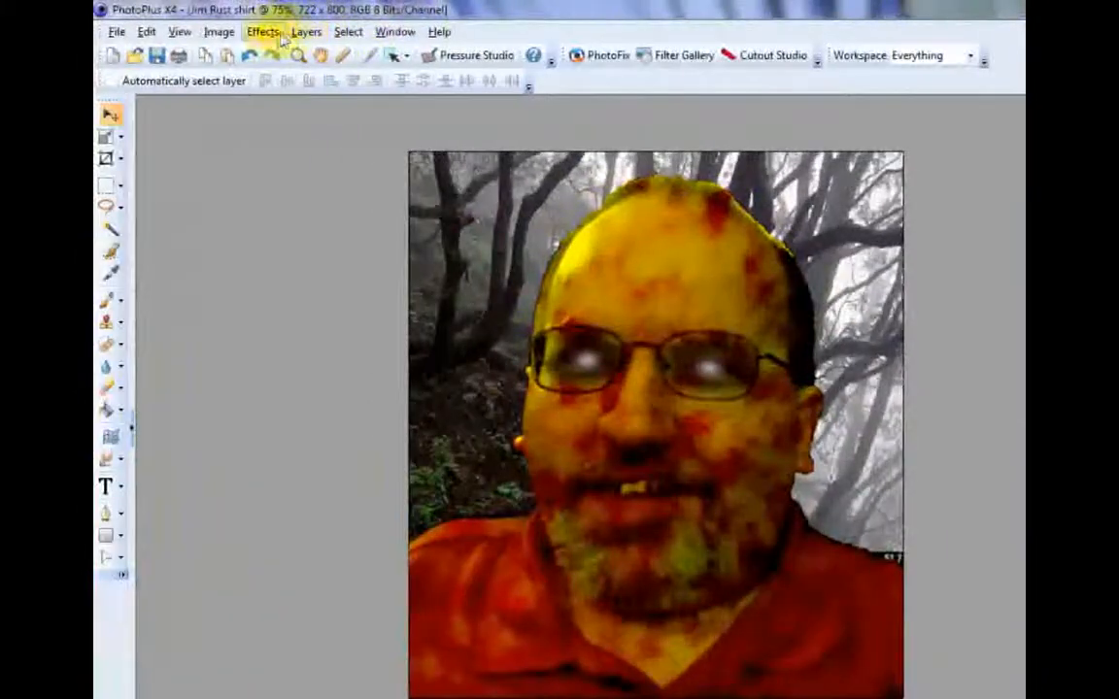
# Apply a Zoom Blur with 50% intensity to the duplicated trees layer
pyautogui.click(265, 32)
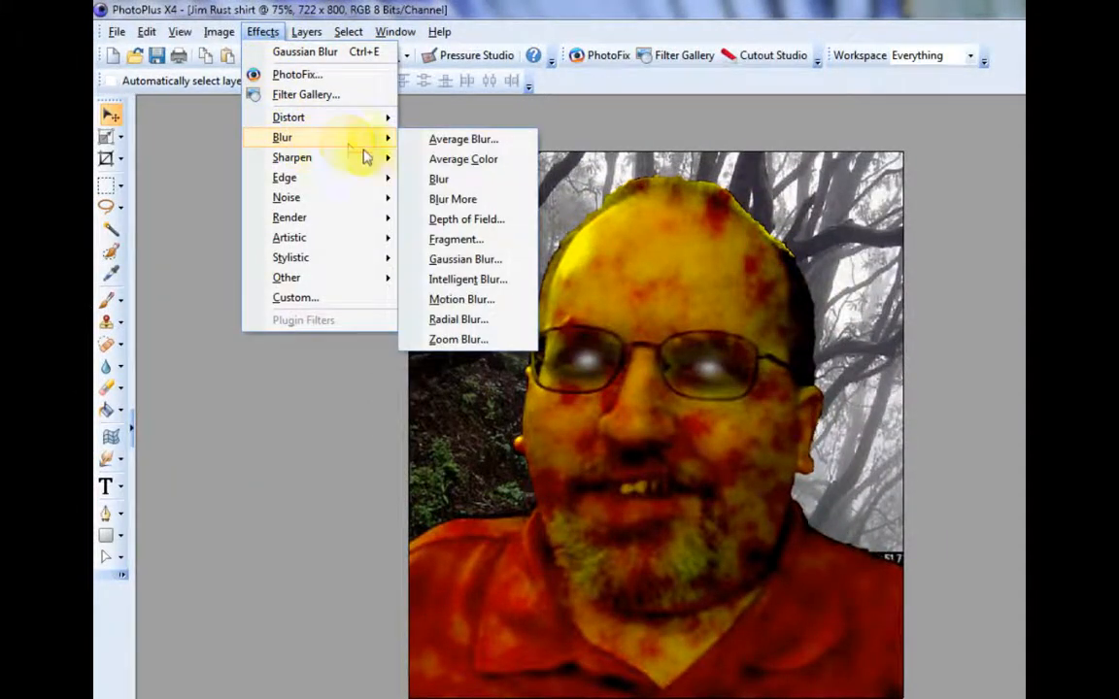
pyautogui.click(456, 340)
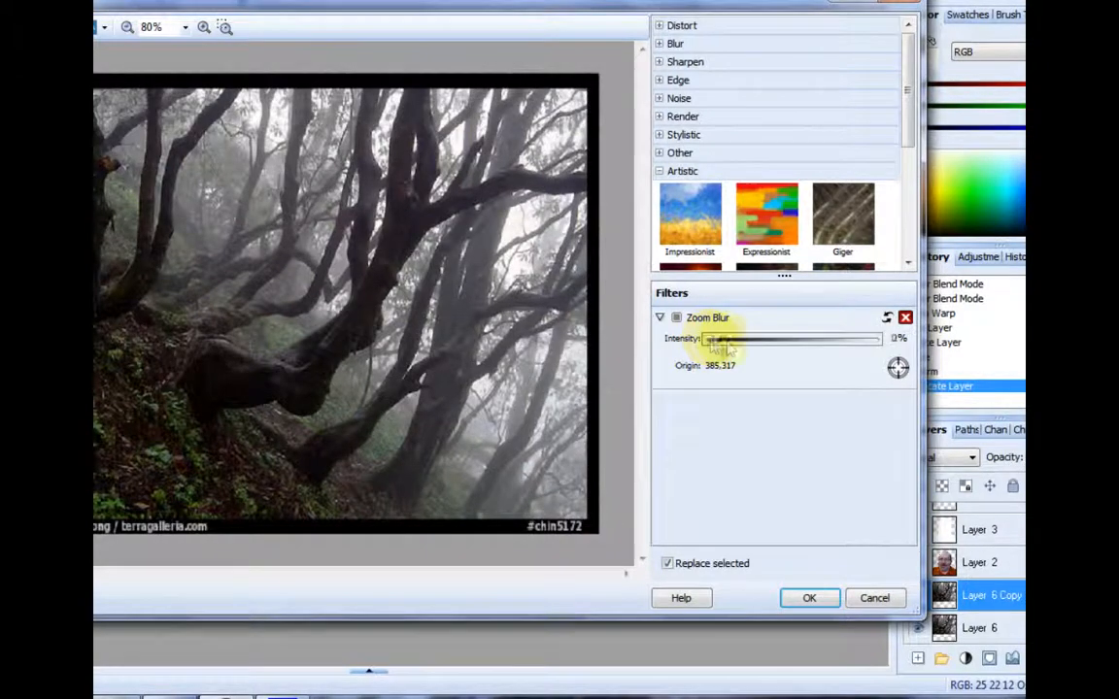
pyautogui.moveTo(791, 350); pyautogui.dragTo(793, 348)
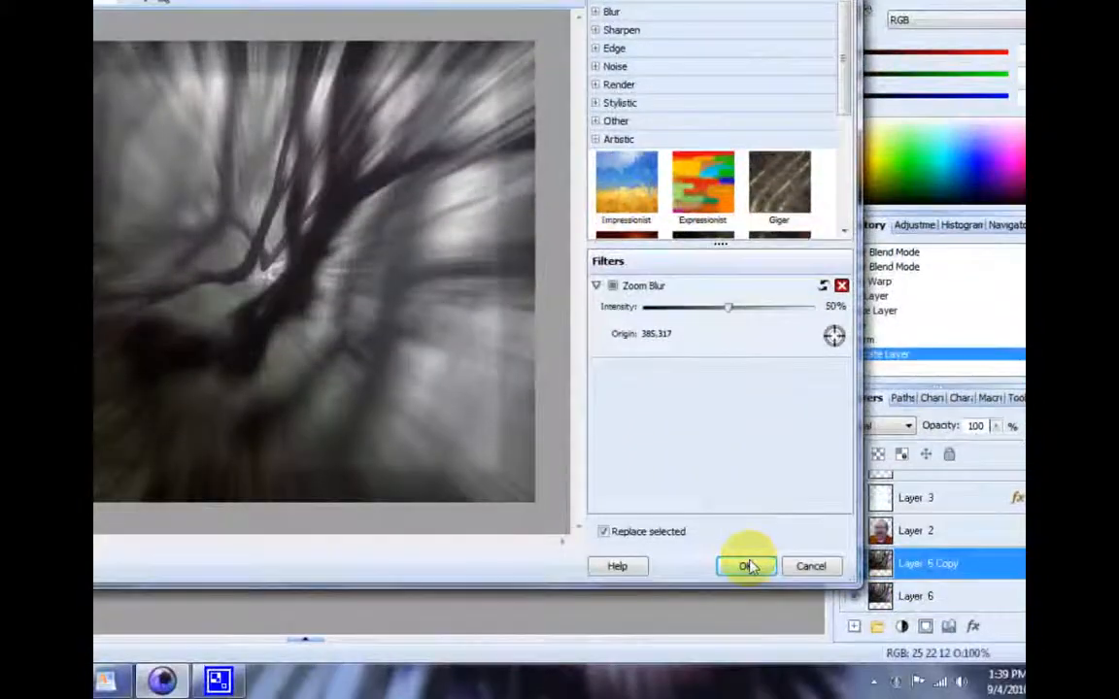
pyautogui.click(782, 690)
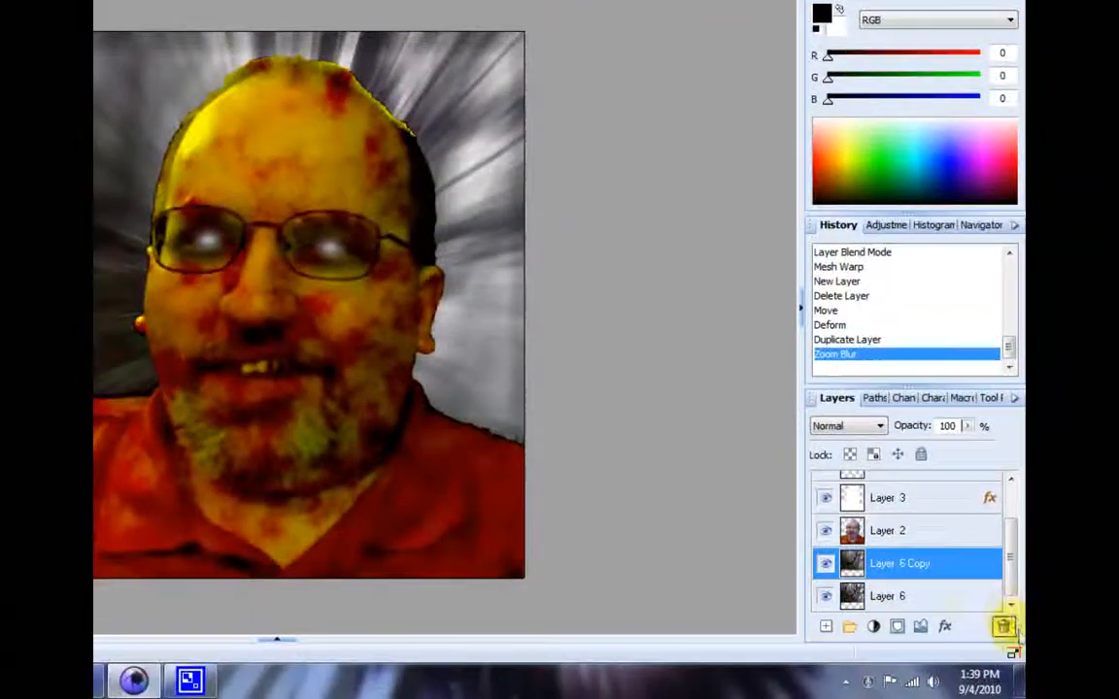
# Set the blend mode of the blurred trees layer to Lighten
pyautogui.click(836, 427)
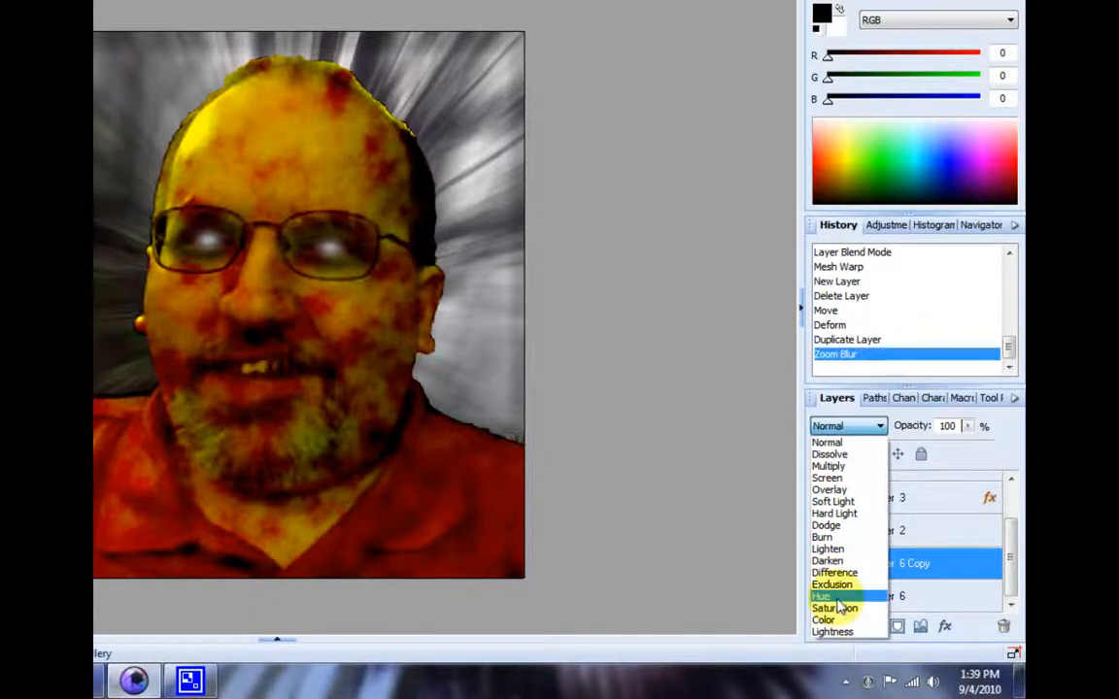
pyautogui.click(848, 549)
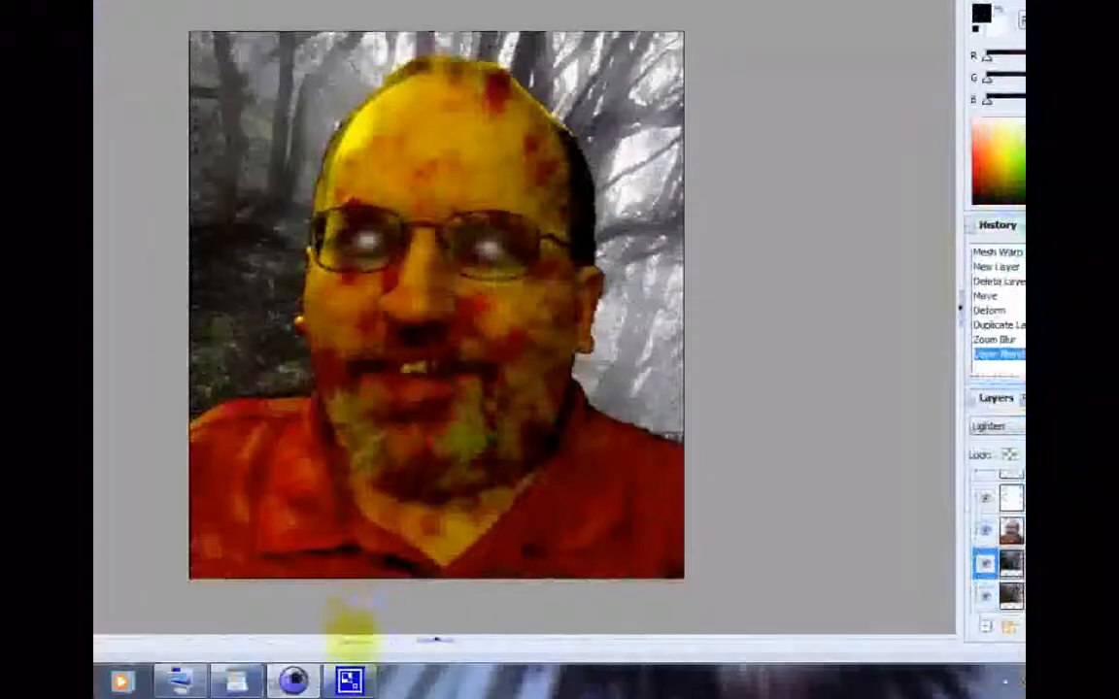
pyautogui.moveTo(354, 678)
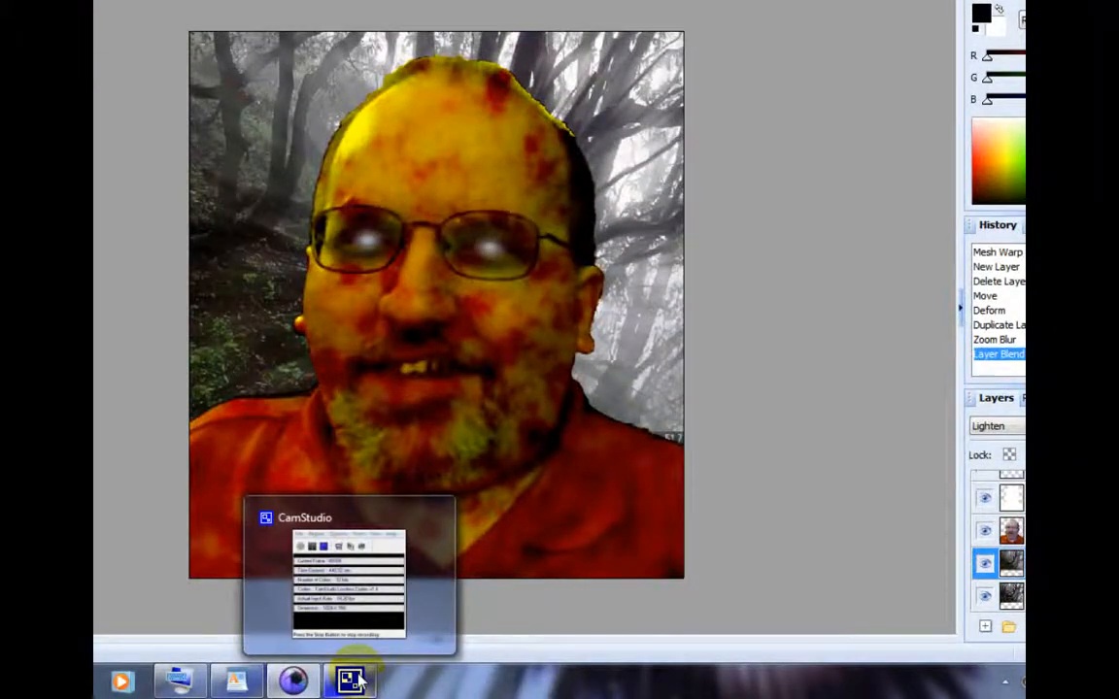